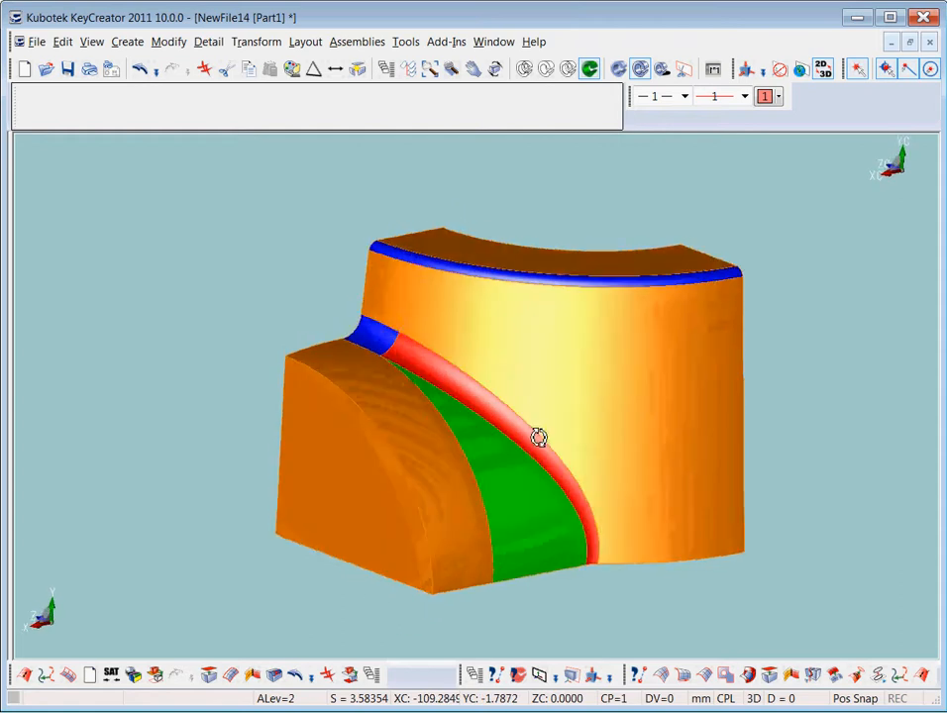
- Examine the green face, the adjoining curved orange face and the red and blue fillets of the solid from several angles
scroll(483, 464, "up", 3)
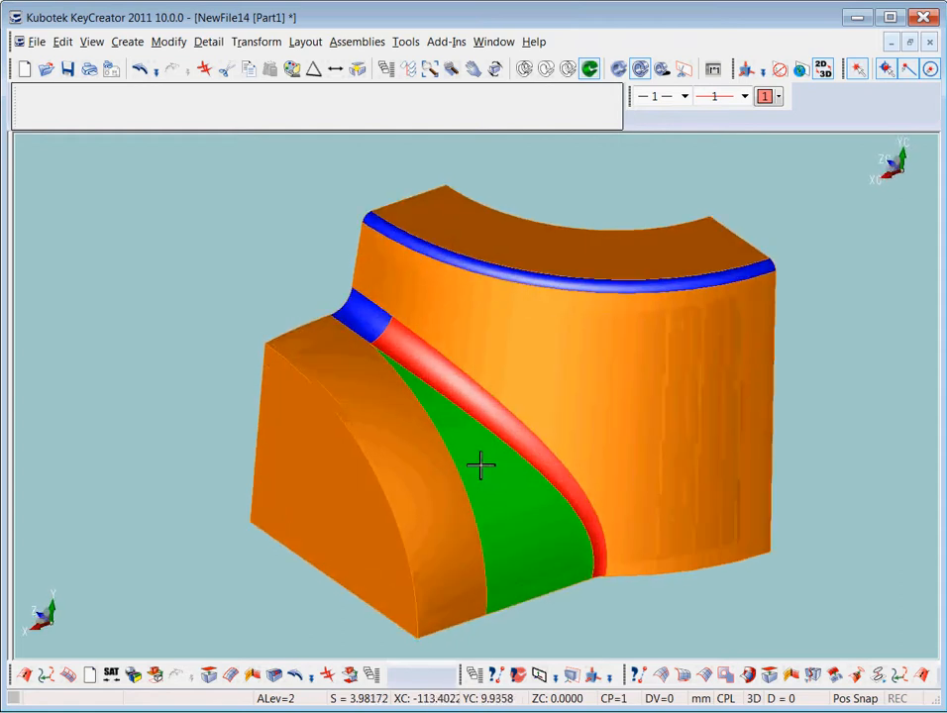
scroll(543, 482, "down", 2)
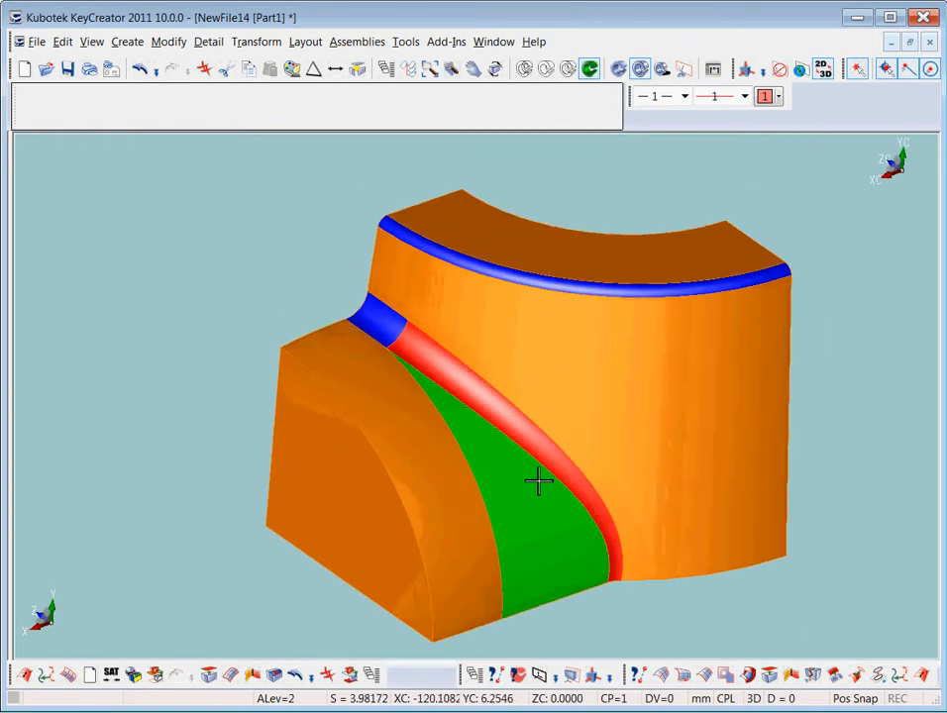
middle_click_drag(534, 483, 378, 315, "shift")
scroll(467, 470, "up", 2)
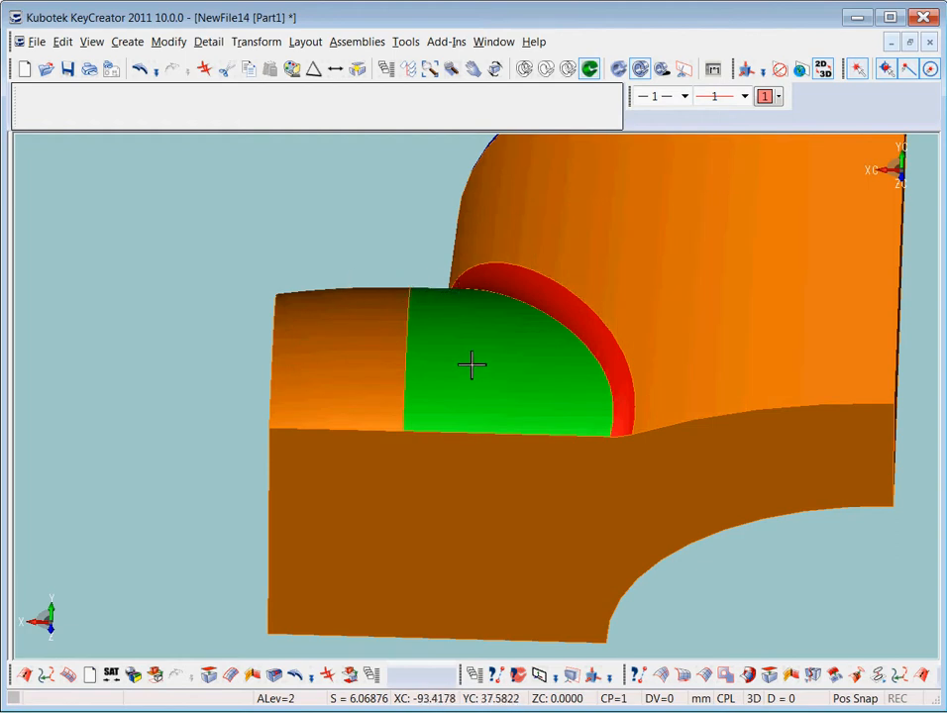
middle_click_drag(472, 366, 484, 287)
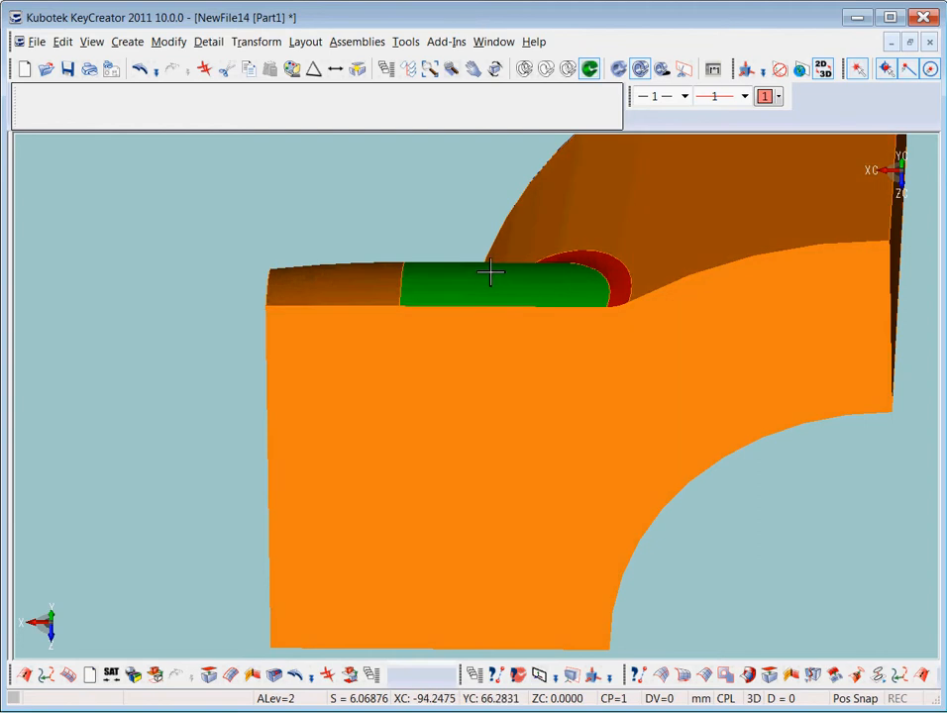
middle_click_drag(366, 278, 475, 474)
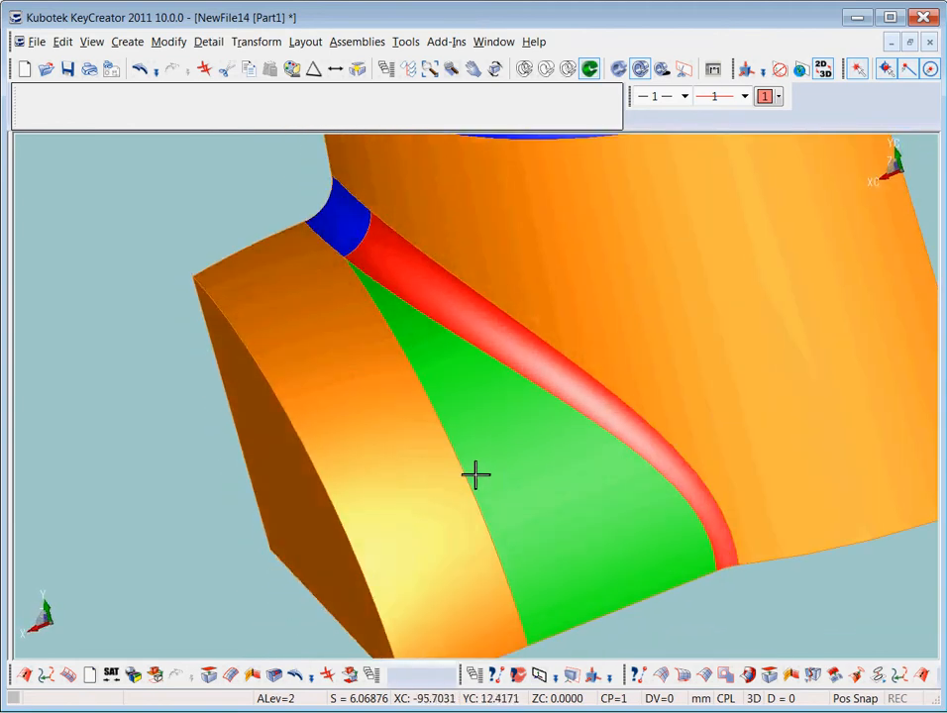
scroll(472, 467, "down", 3)
middle_click_drag(419, 429, 511, 401)
scroll(509, 443, "up", 1)
scroll(541, 520, "down", 1)
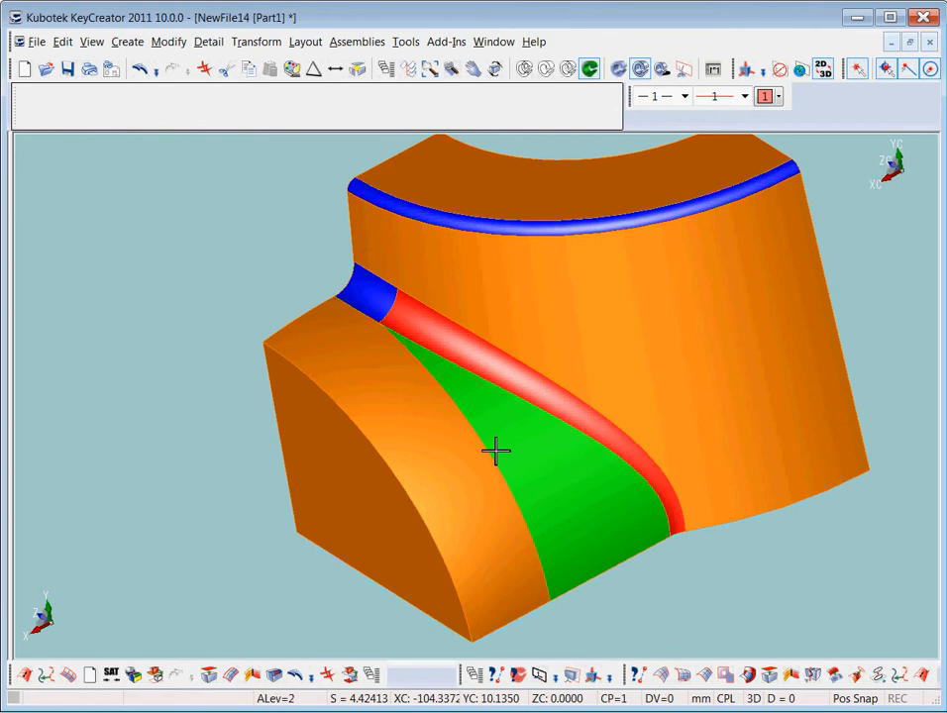
middle_click_drag(494, 457, 482, 369)
scroll(474, 389, "up", 1)
scroll(474, 404, "up", 1)
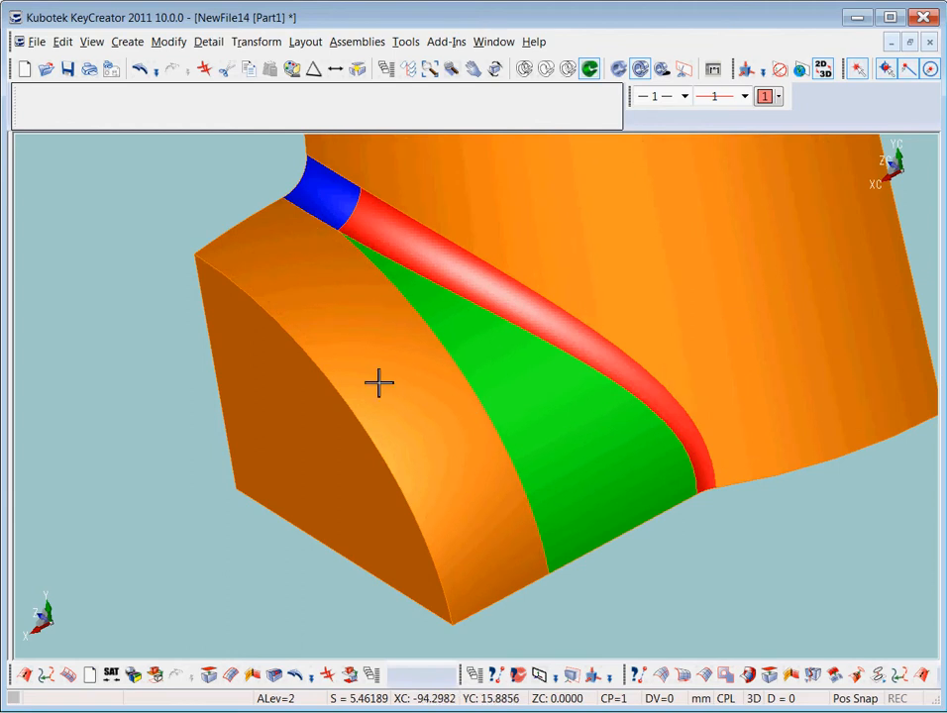
- Set the current drawing colour to blue, number 29
left_click(923, 676)
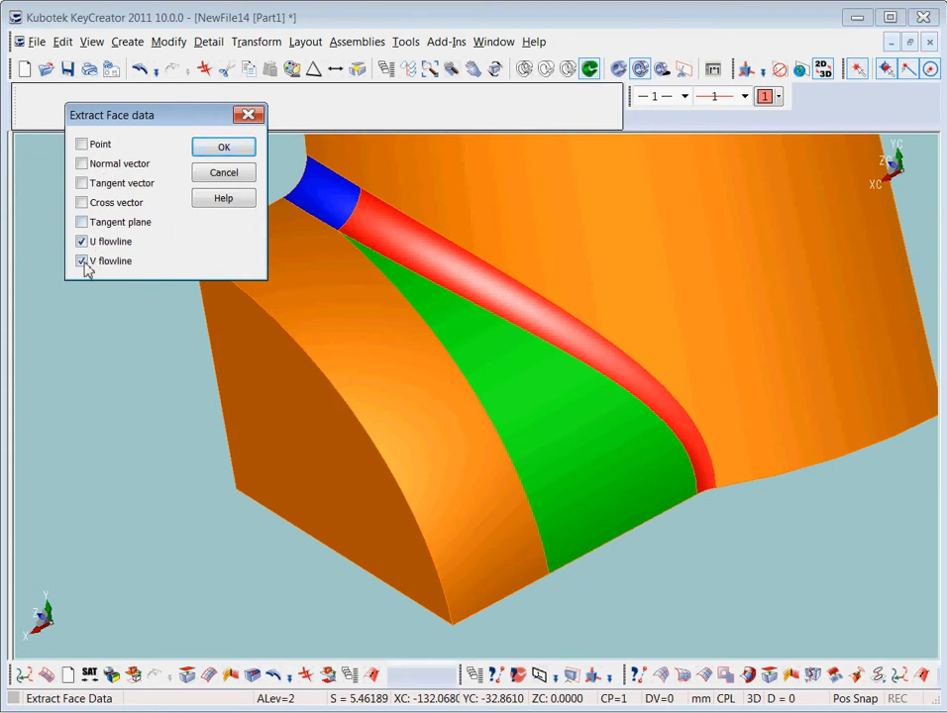
left_click(249, 115)
left_click(780, 99)
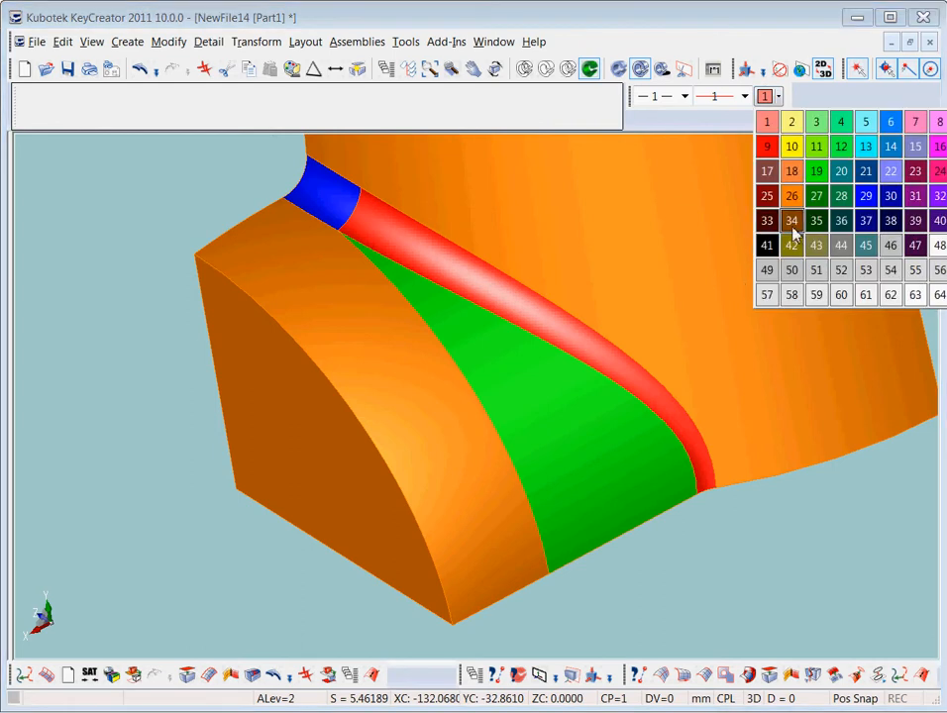
left_click(867, 199)
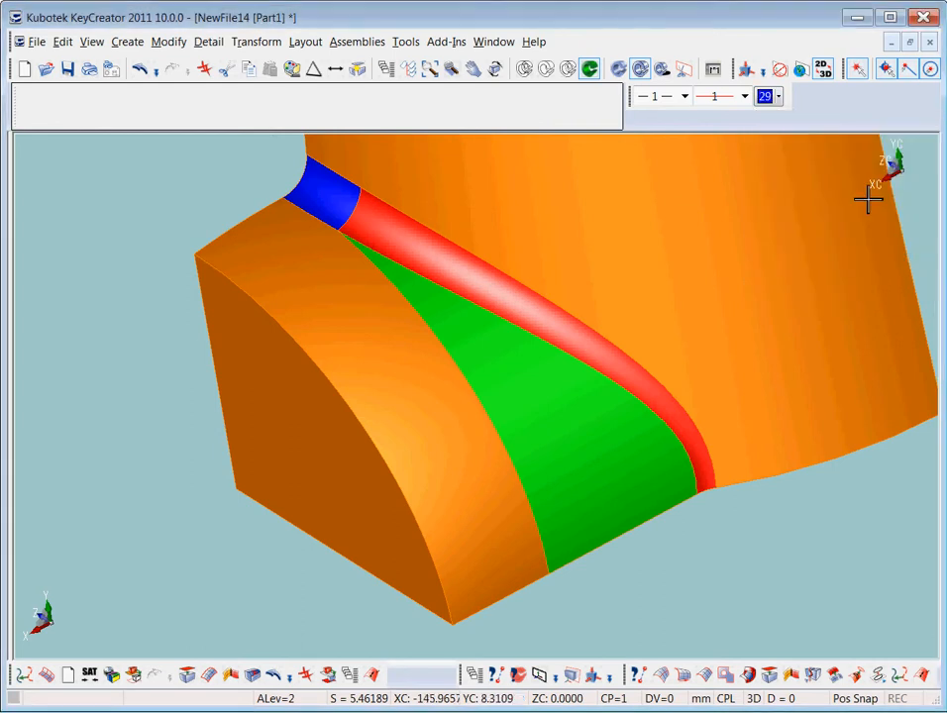
- Extract the U and V flowlines of the curved orange face at the corner where it meets the green face and the blue fillet
left_click(922, 677)
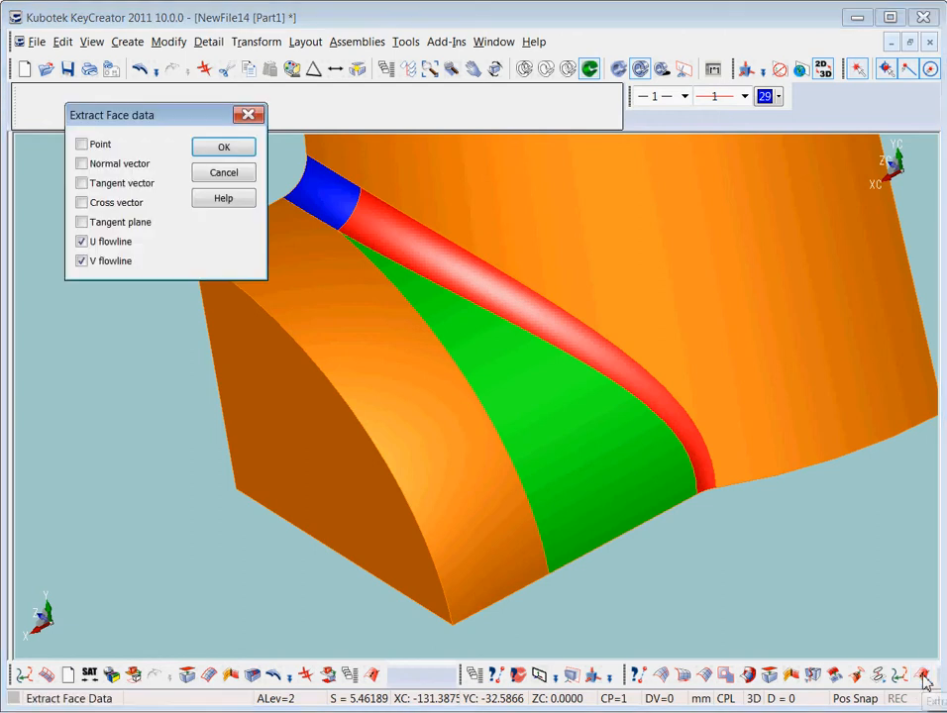
left_click(224, 147)
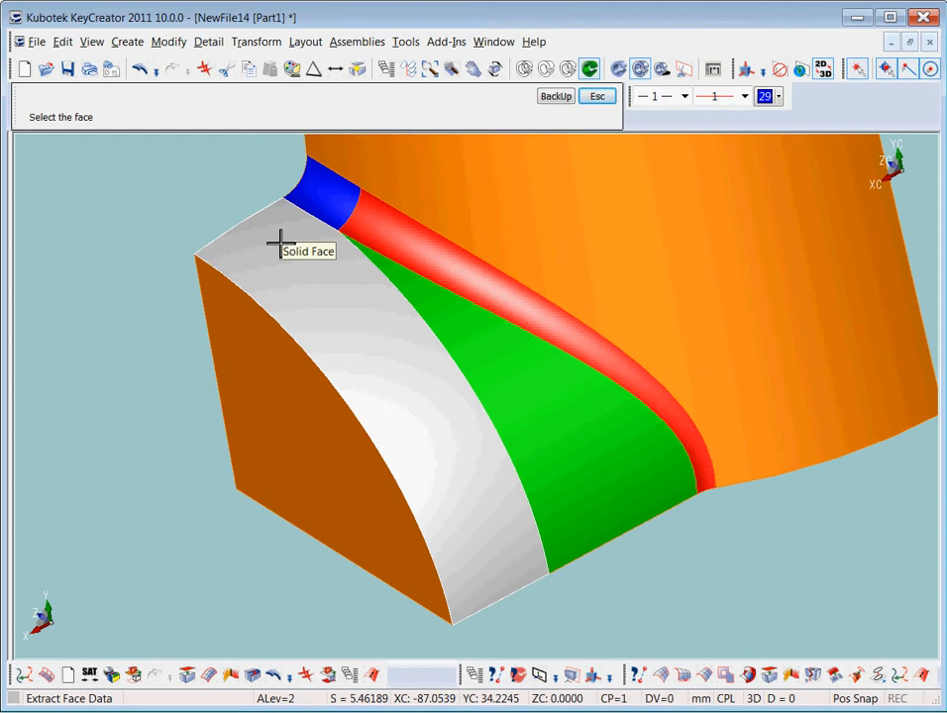
left_click(280, 244)
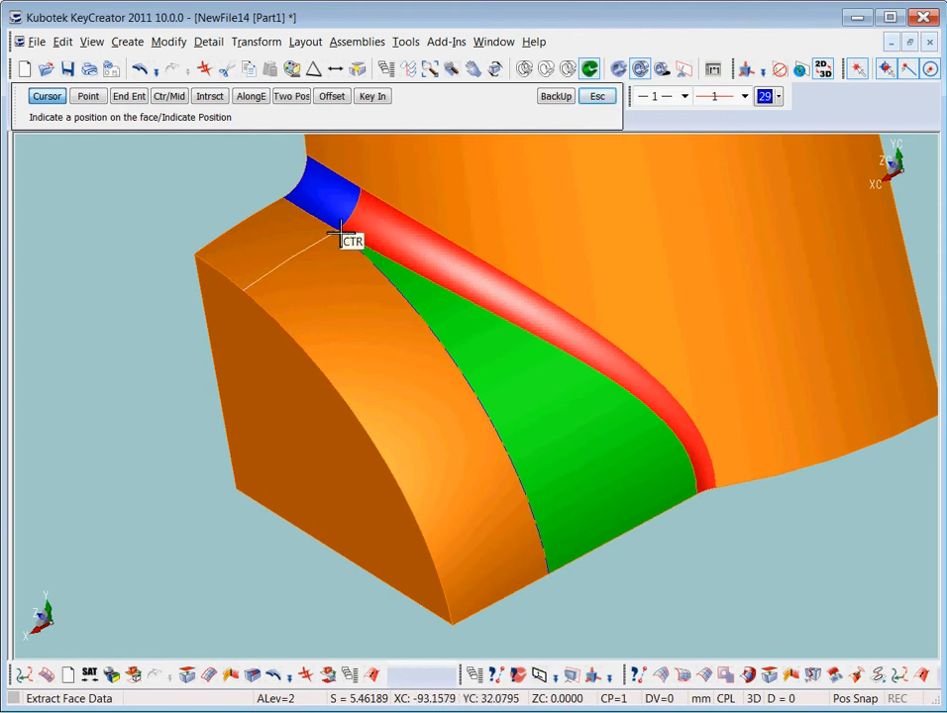
left_click(598, 98)
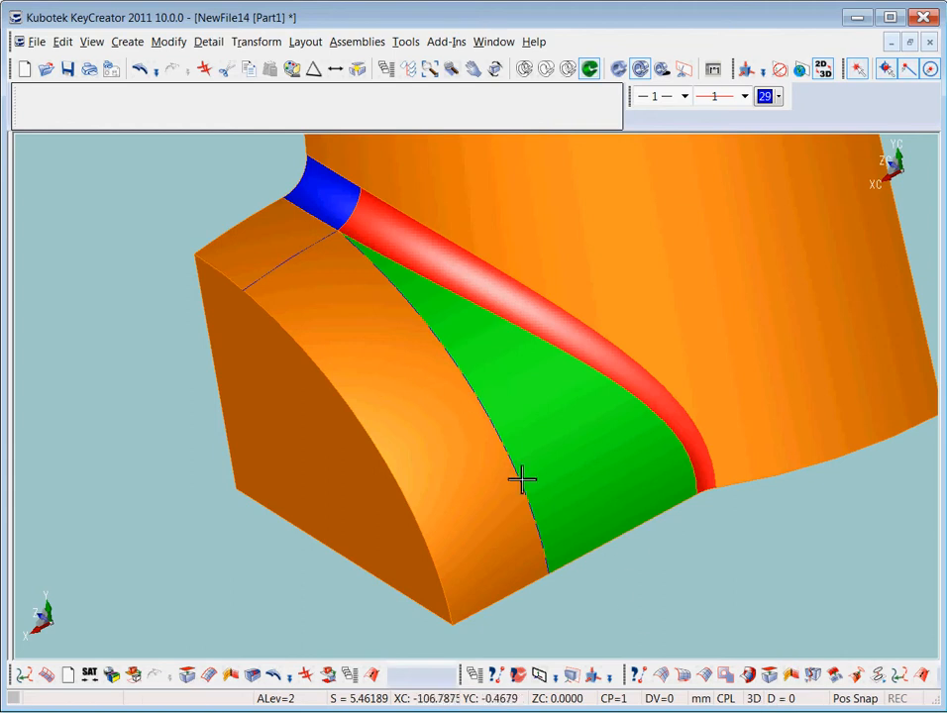
- Break the curved orange face along the extracted arc that crosses it from the corner beside the blue fillet
left_click(834, 681)
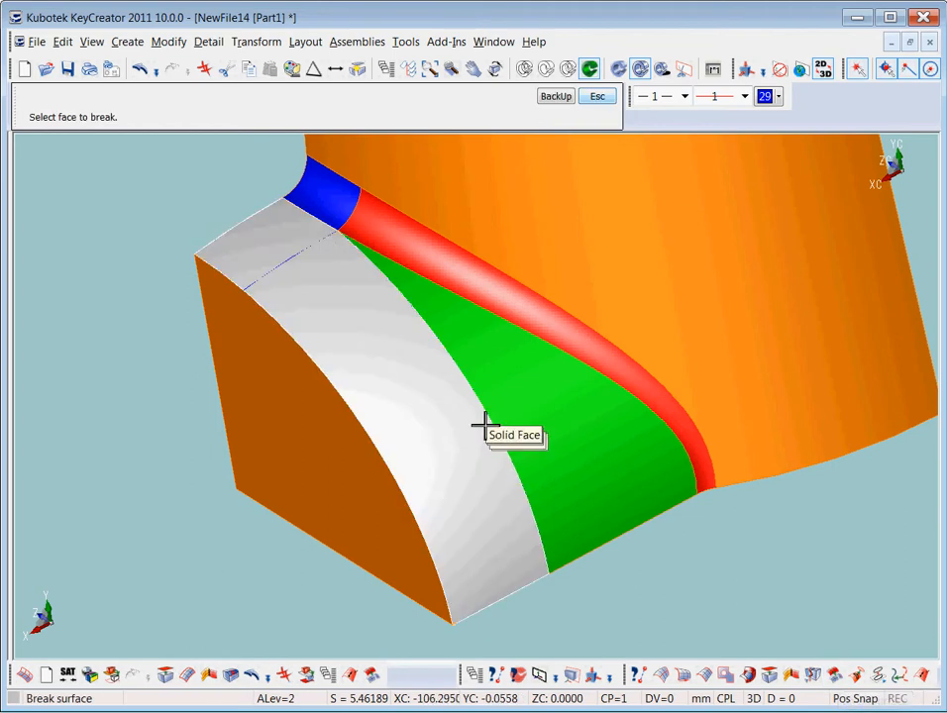
left_click(421, 411)
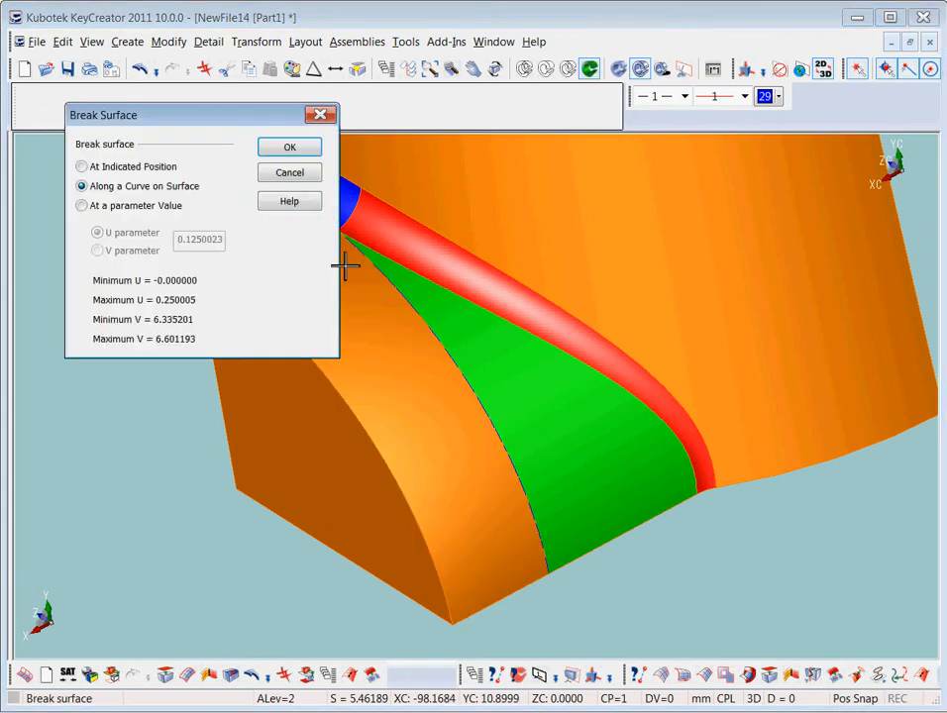
left_click(301, 149)
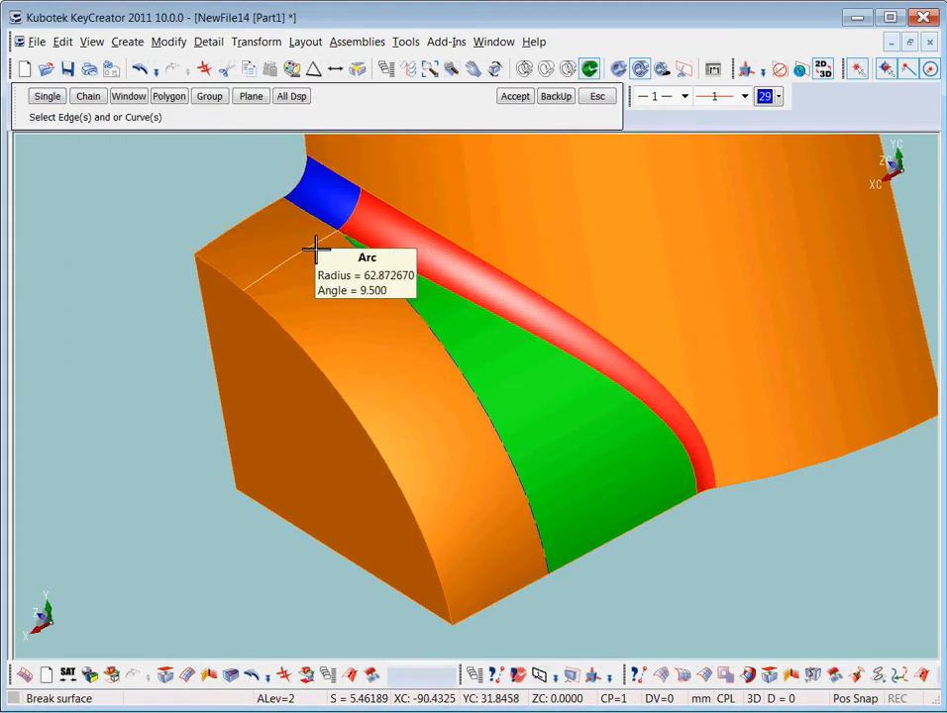
left_click(315, 247)
key("Return")
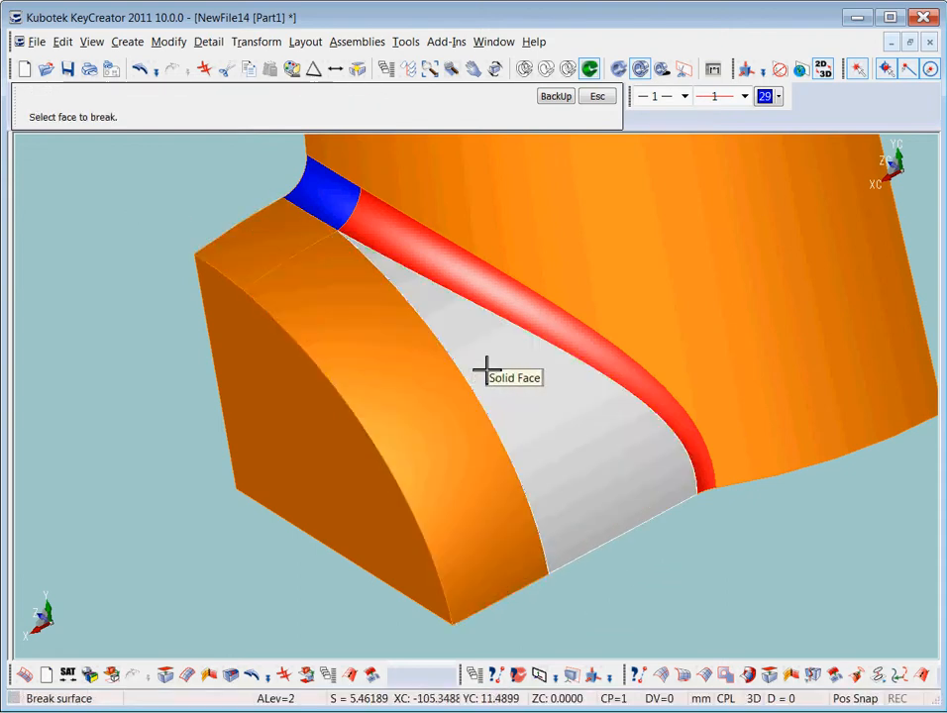
left_click(599, 98)
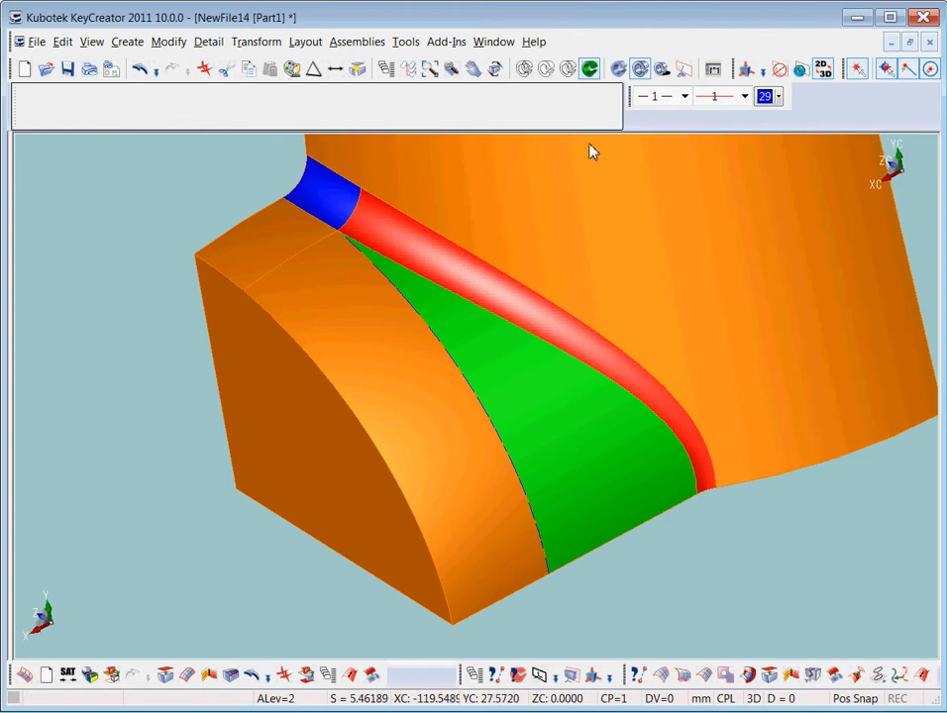
- Extract U and V flowlines at five positions spaced down the larger part of the broken orange face
left_click(922, 674)
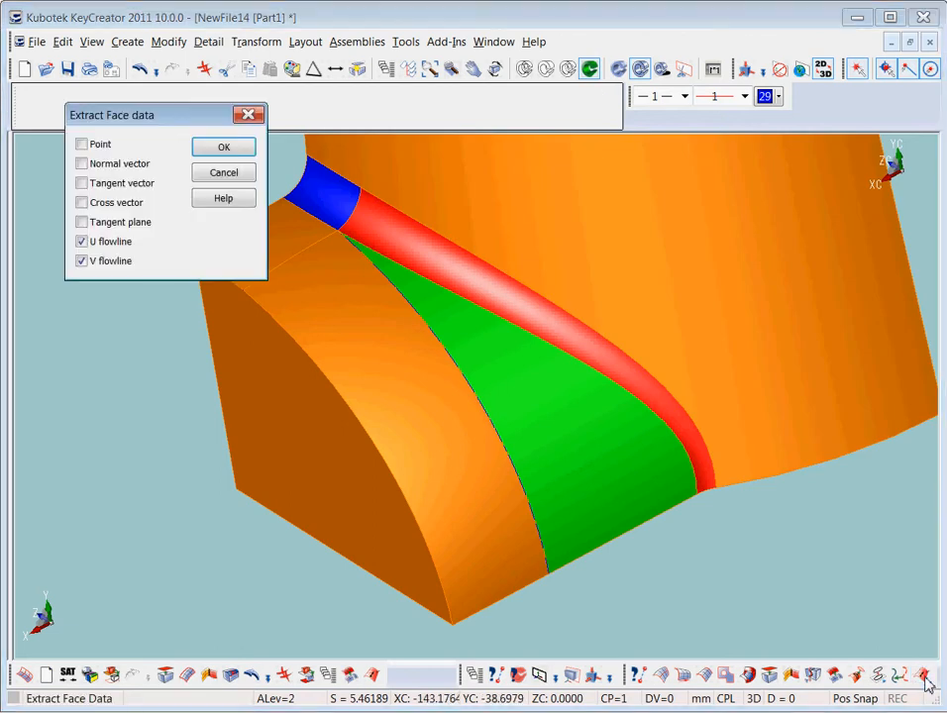
left_click(223, 147)
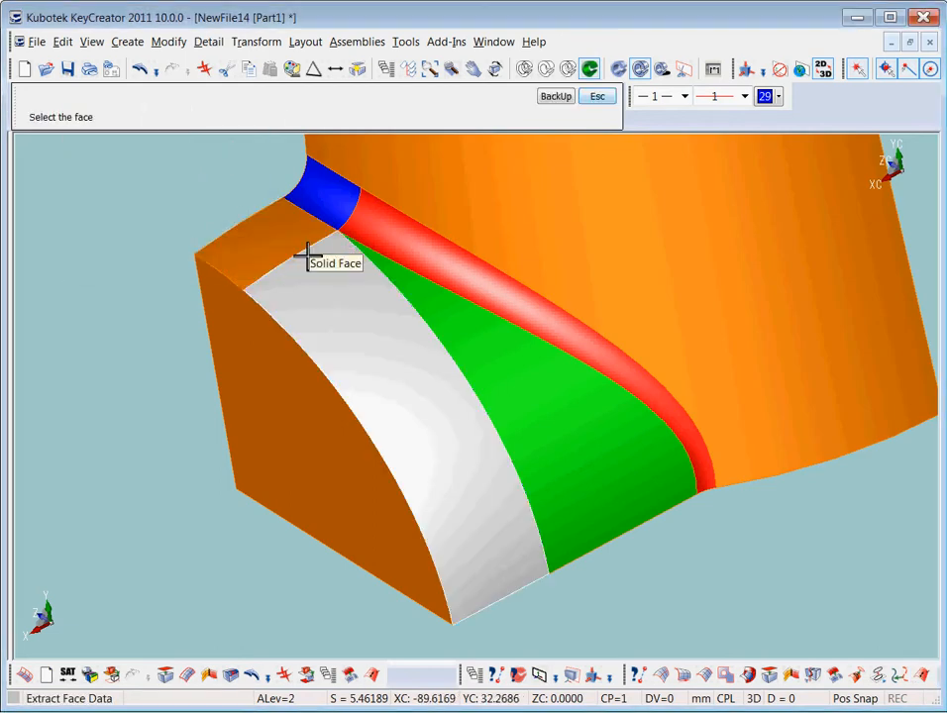
left_click(327, 299)
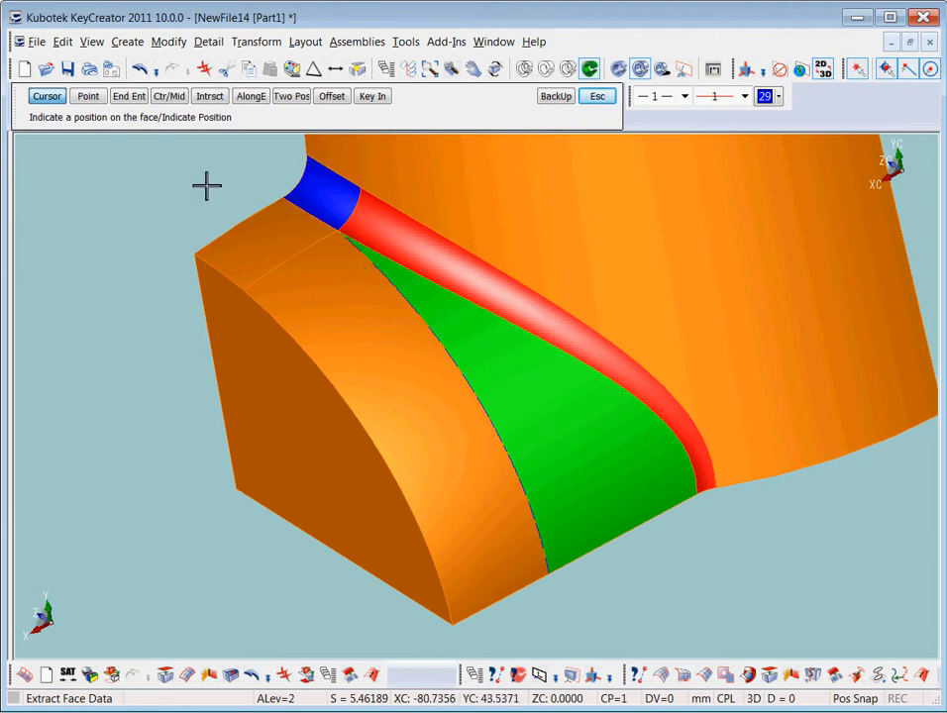
left_click(363, 277)
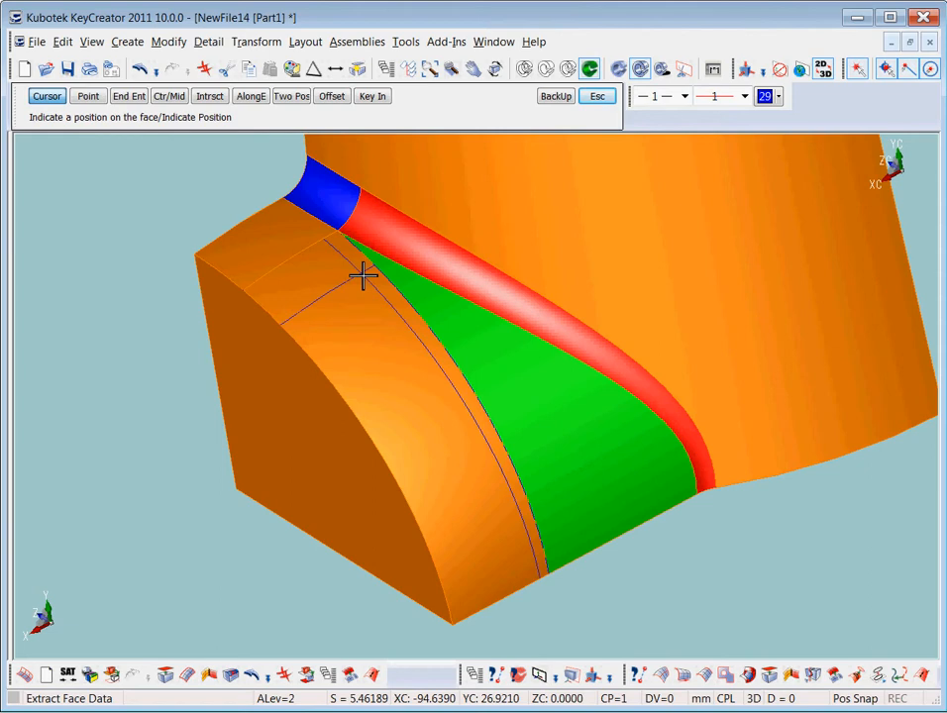
left_click(382, 342)
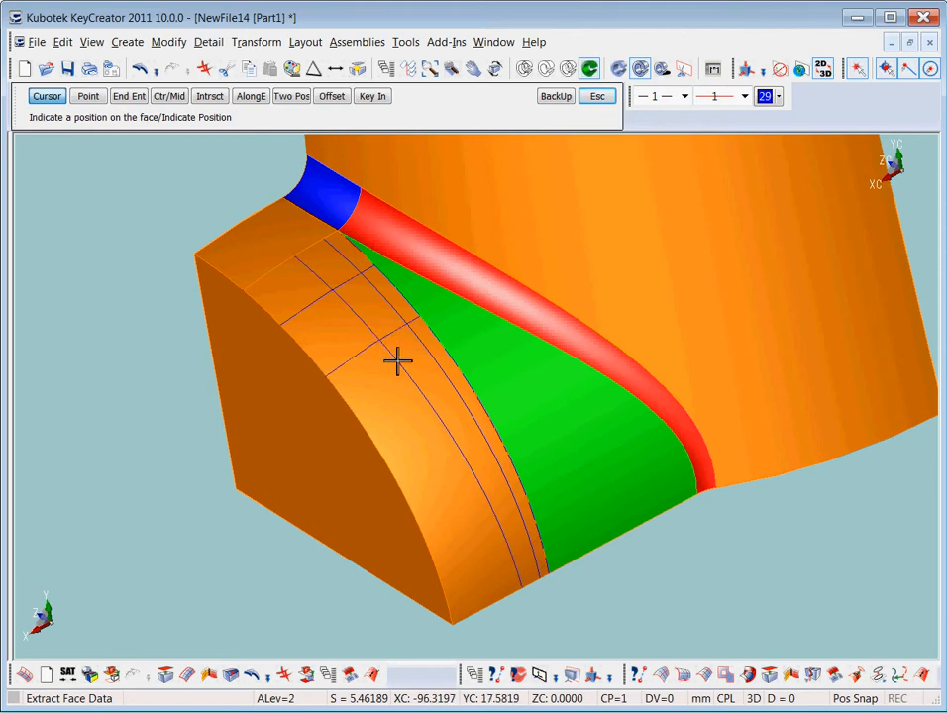
left_click(416, 436)
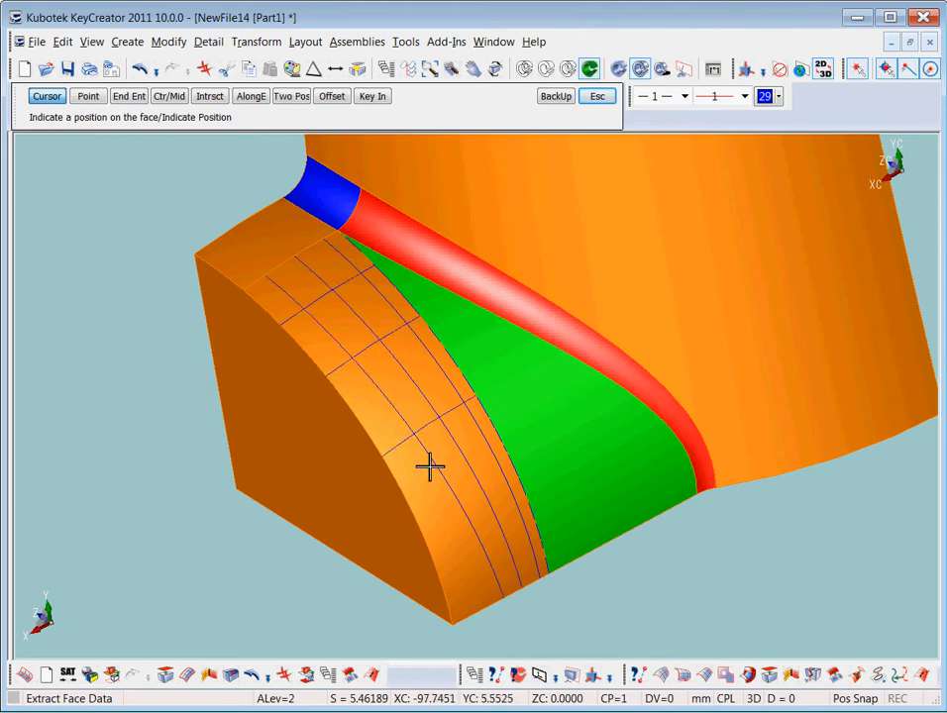
left_click(455, 533)
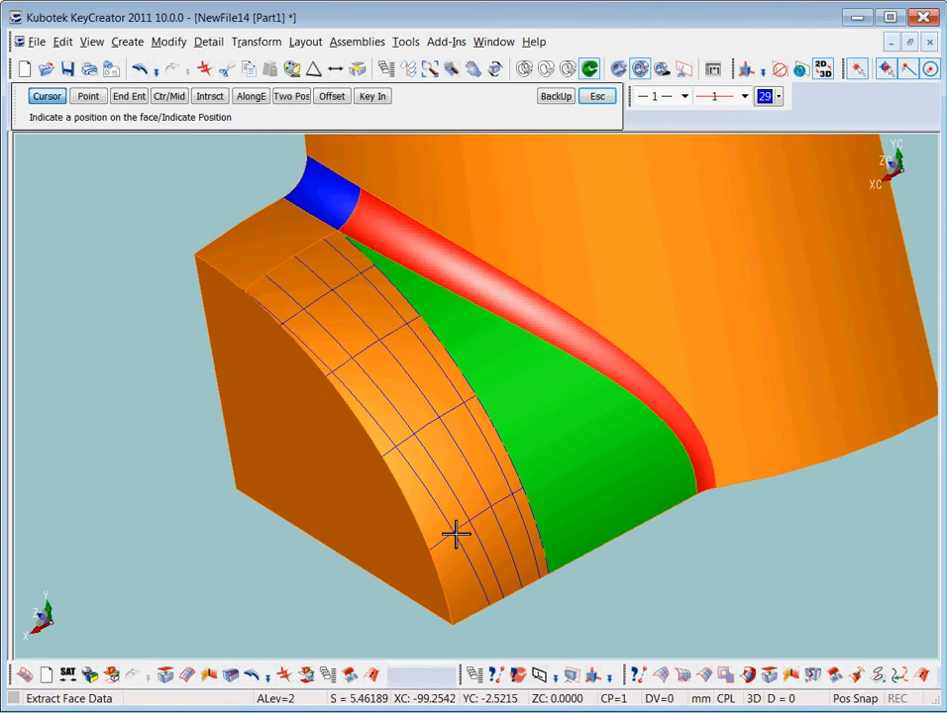
left_click(471, 594)
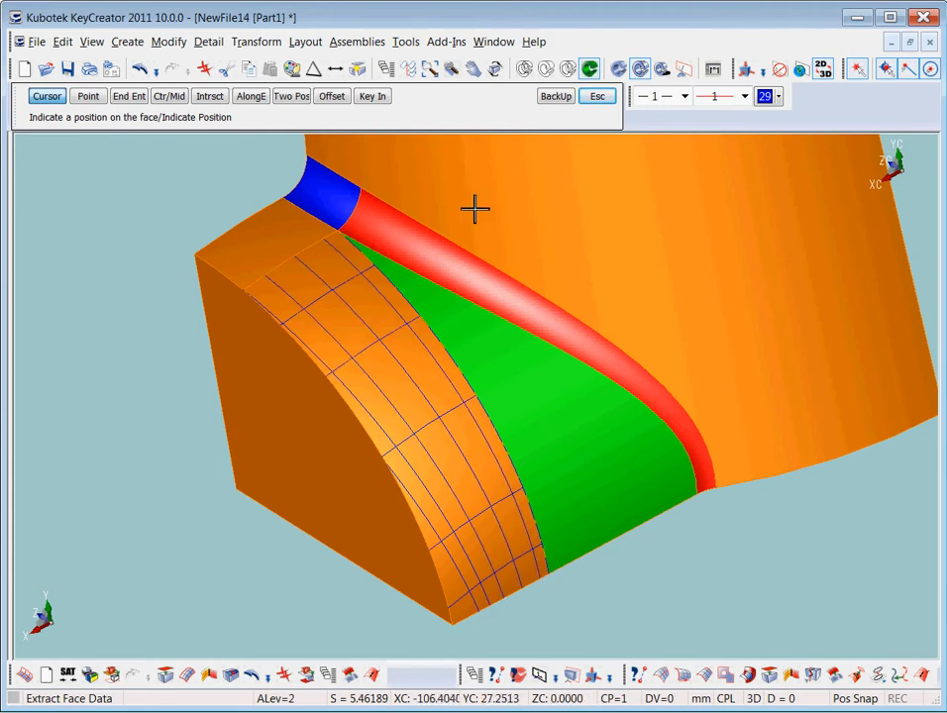
left_click(563, 102)
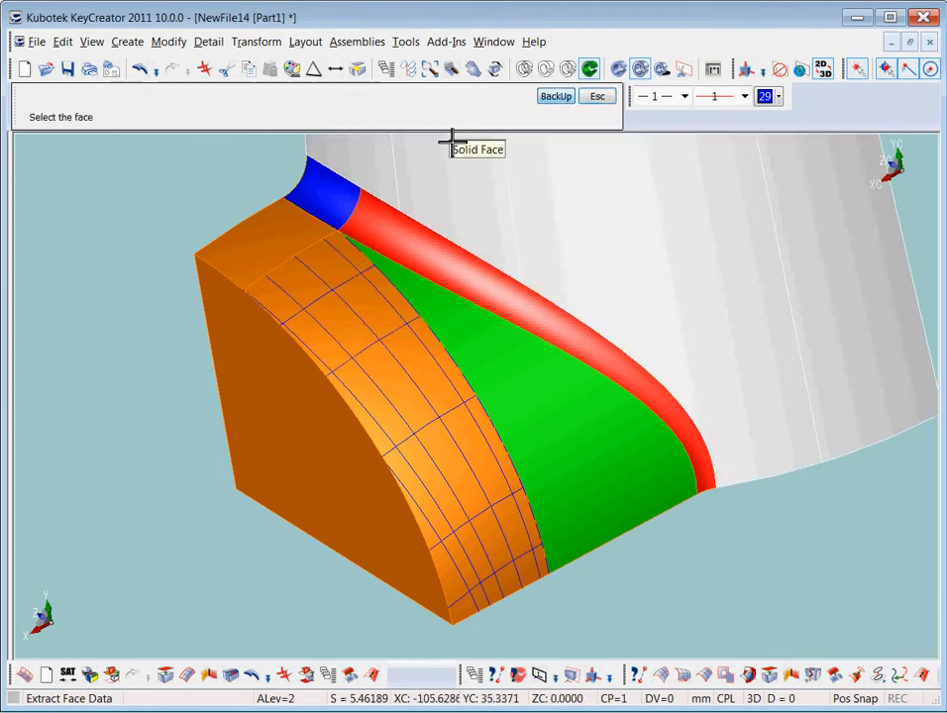
left_click(530, 394)
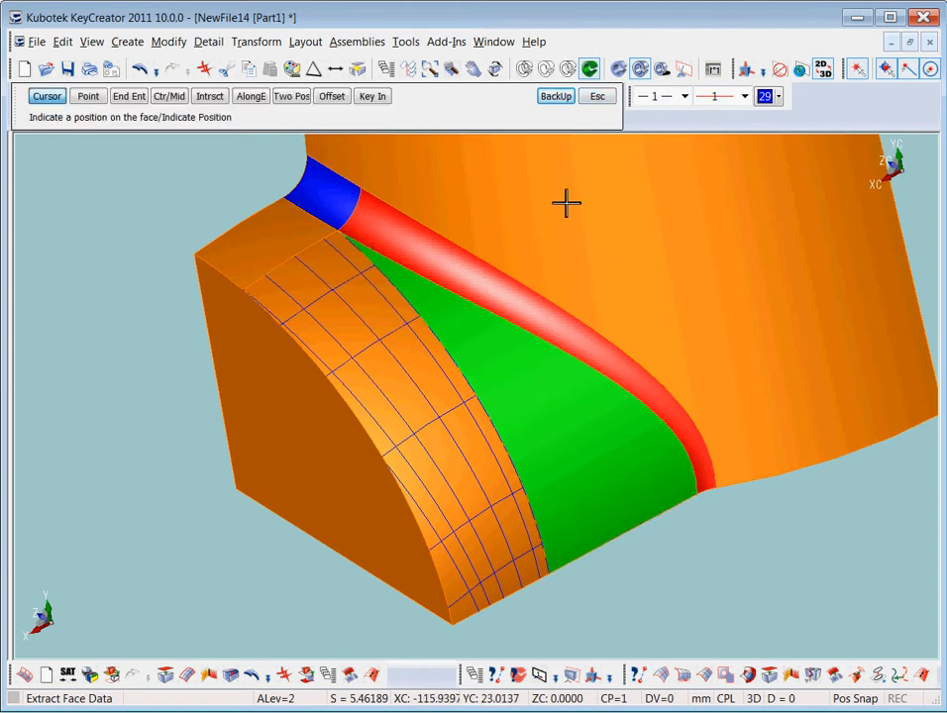
left_click(598, 96)
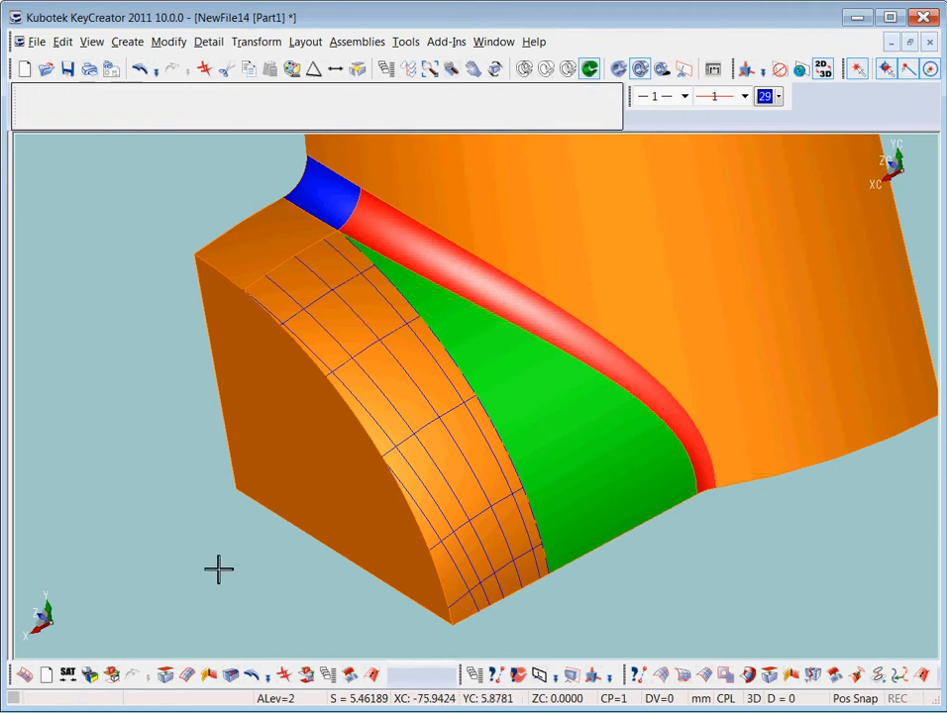
- Extract V flowlines of the green face at the five points where the orange face's crosswise flowlines meet the shared edge
left_click(898, 674)
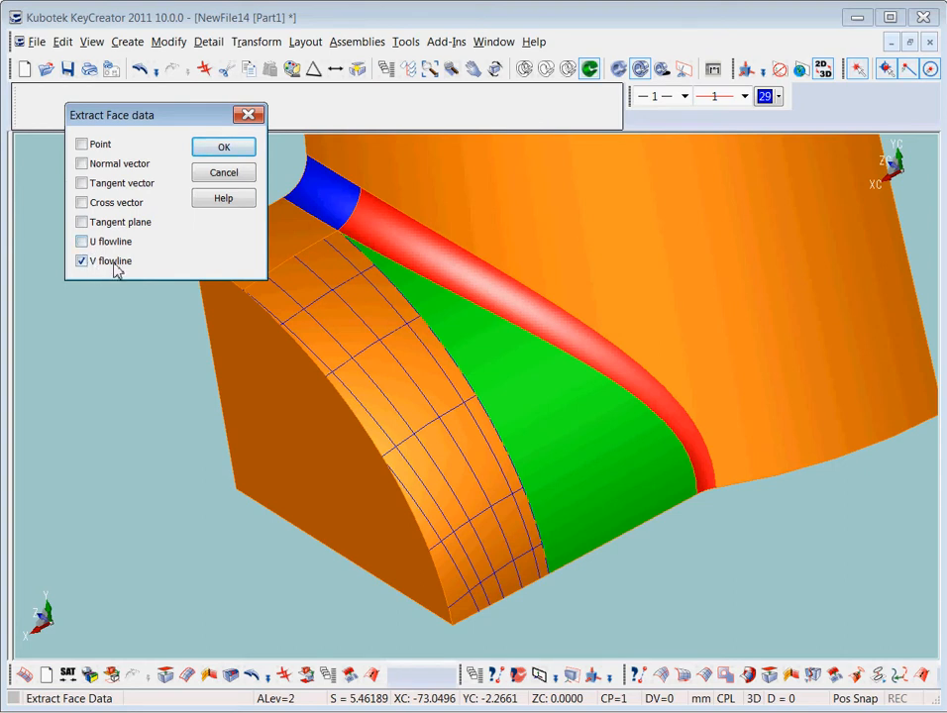
left_click(233, 147)
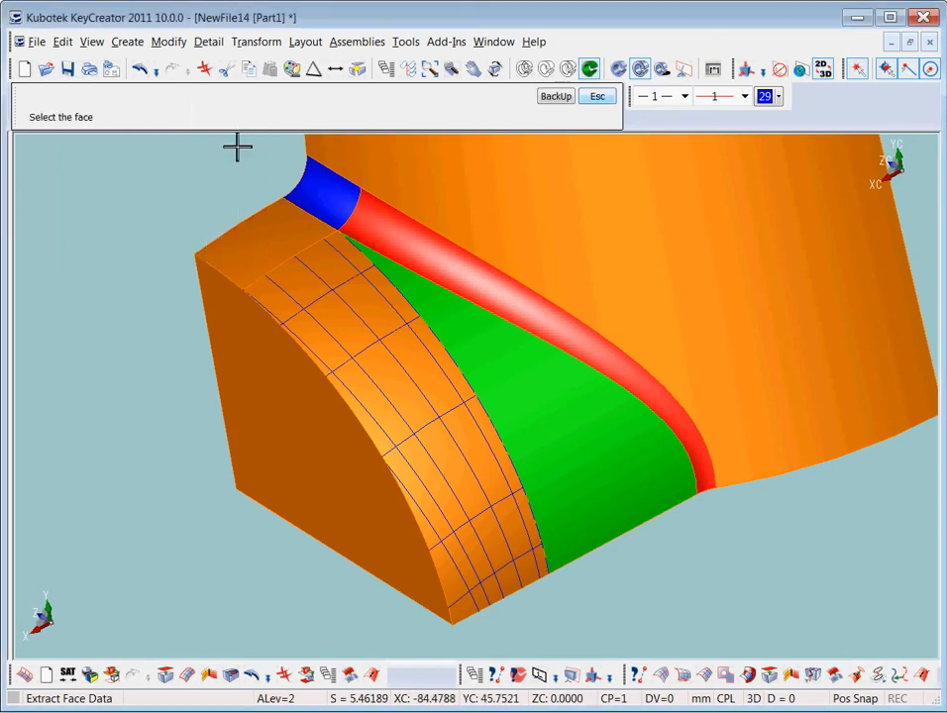
left_click(509, 362)
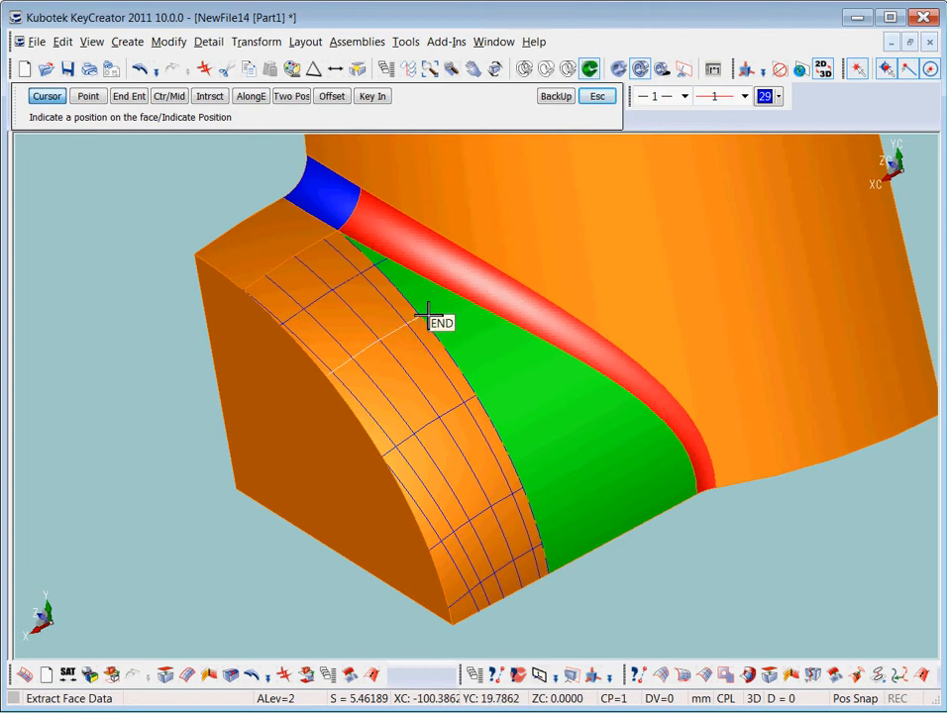
left_click(483, 394)
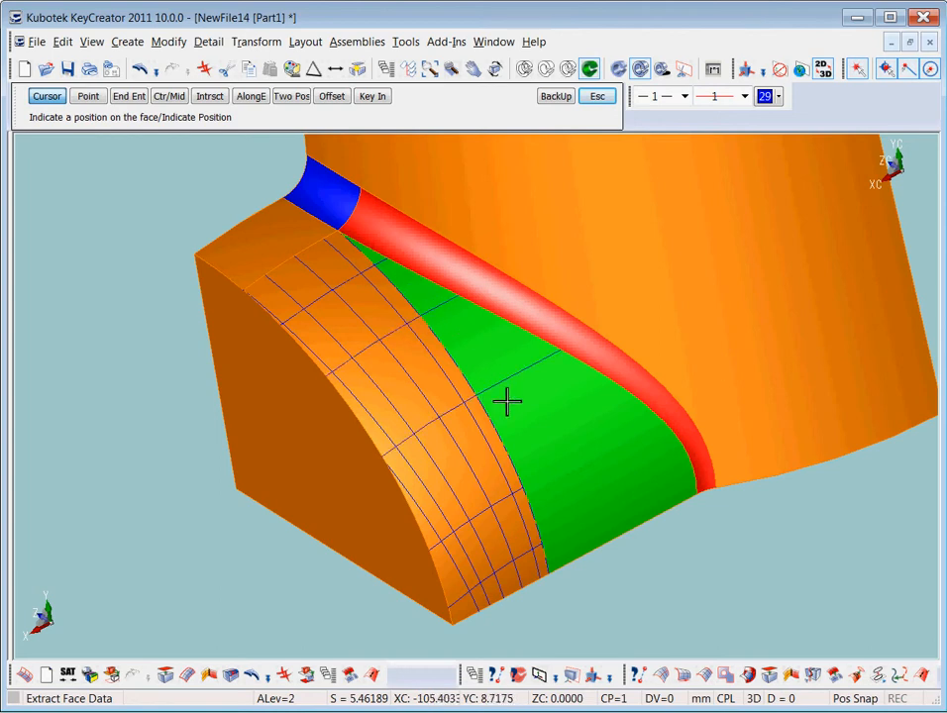
left_click(526, 491)
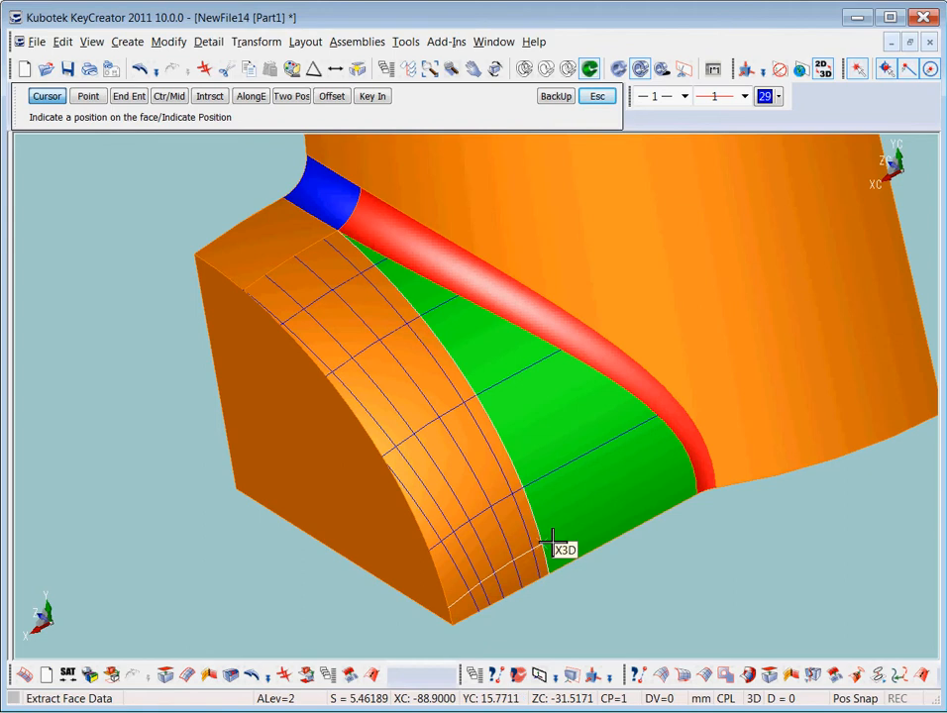
left_click(553, 542)
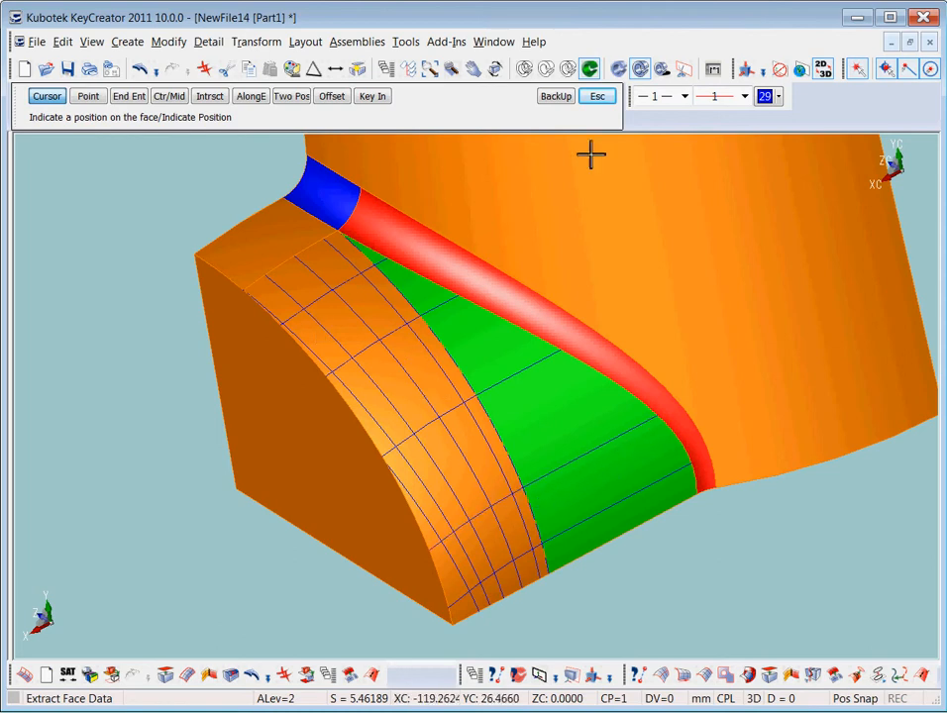
left_click(598, 98)
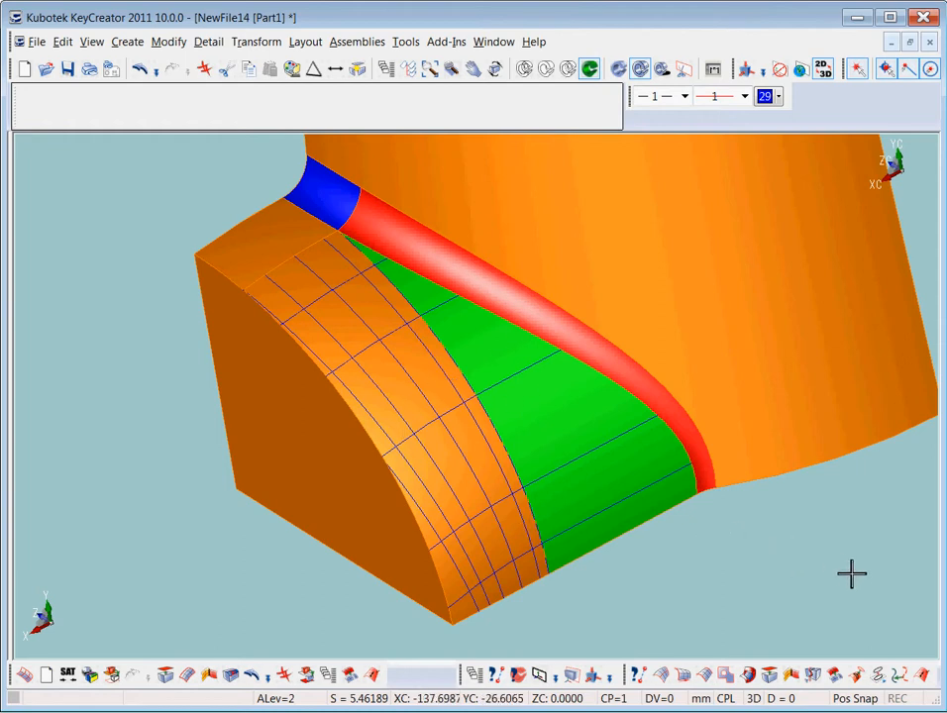
- Delete the five lengthwise flowlines on the curved orange face, keeping the crosswise ones
left_click(204, 68)
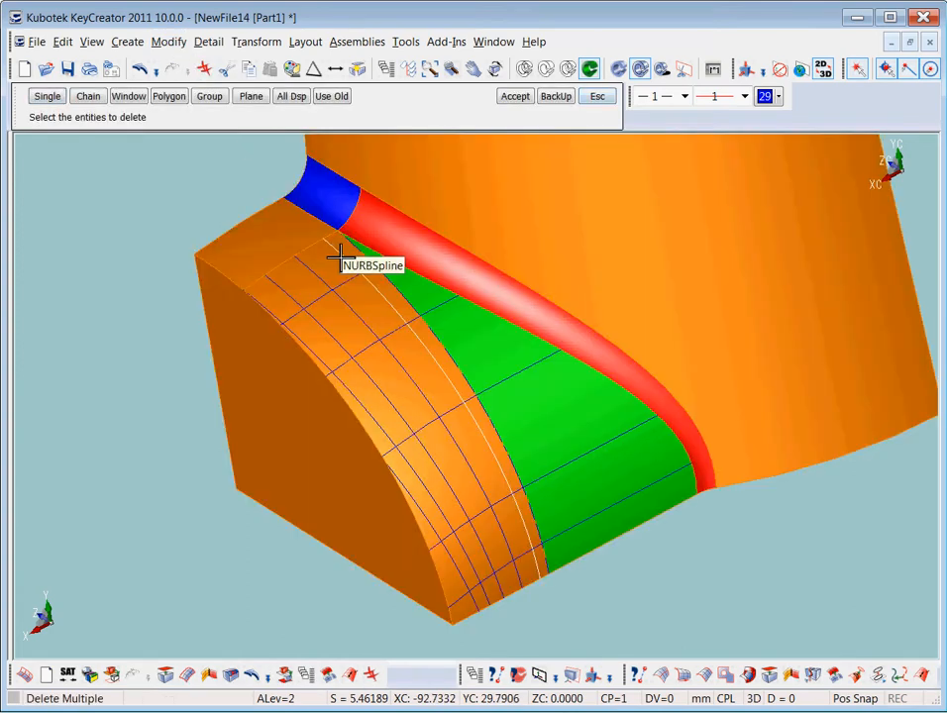
left_click(325, 259)
left_click(315, 270)
left_click(290, 294)
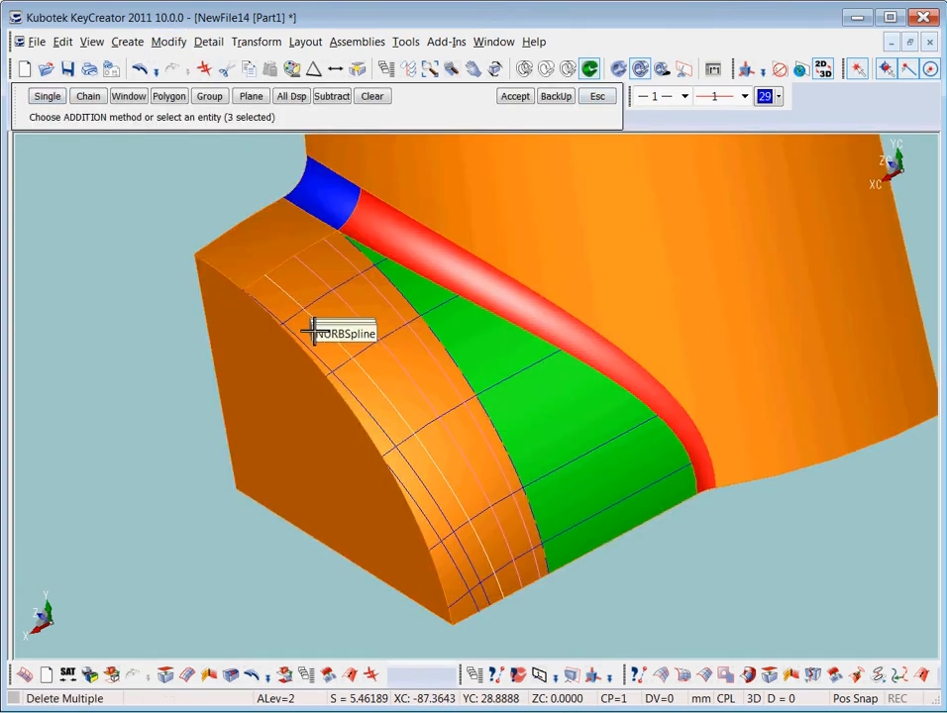
left_click(302, 375)
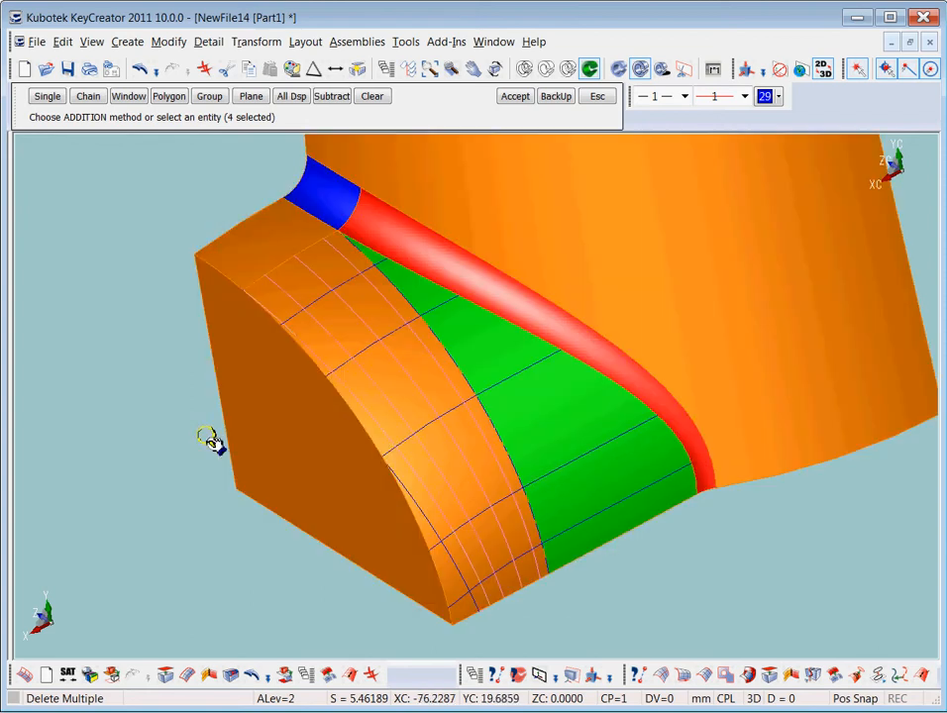
key("Return")
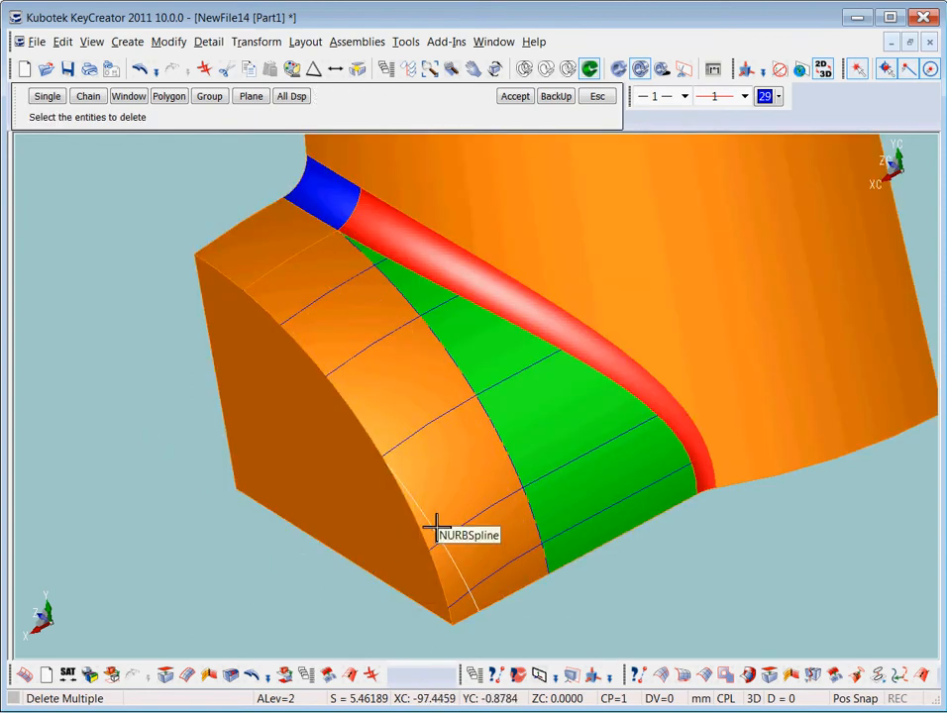
left_click(436, 527)
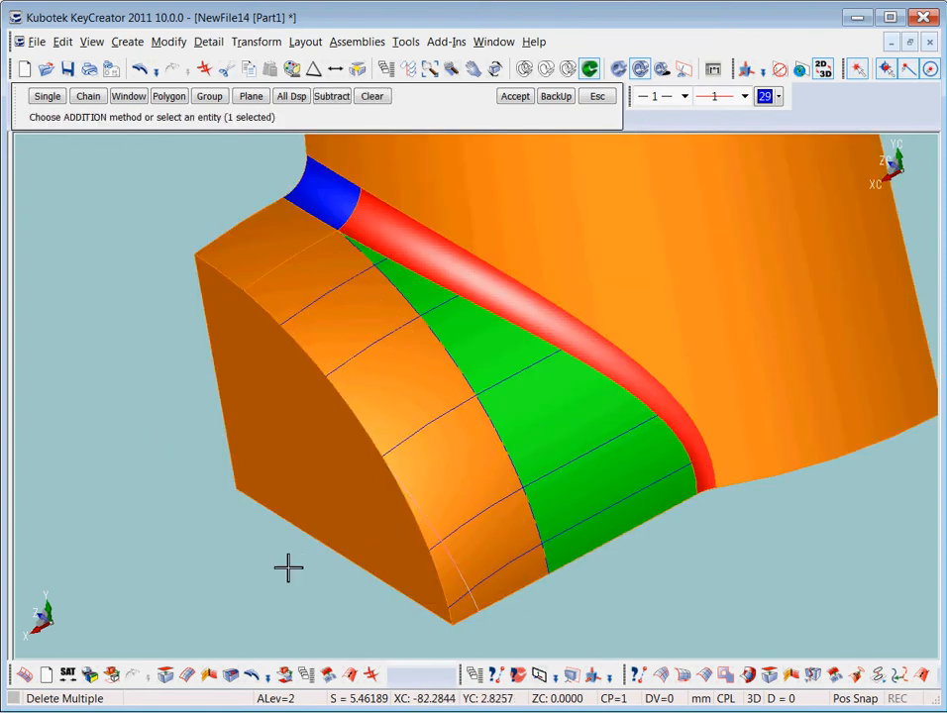
key("Return")
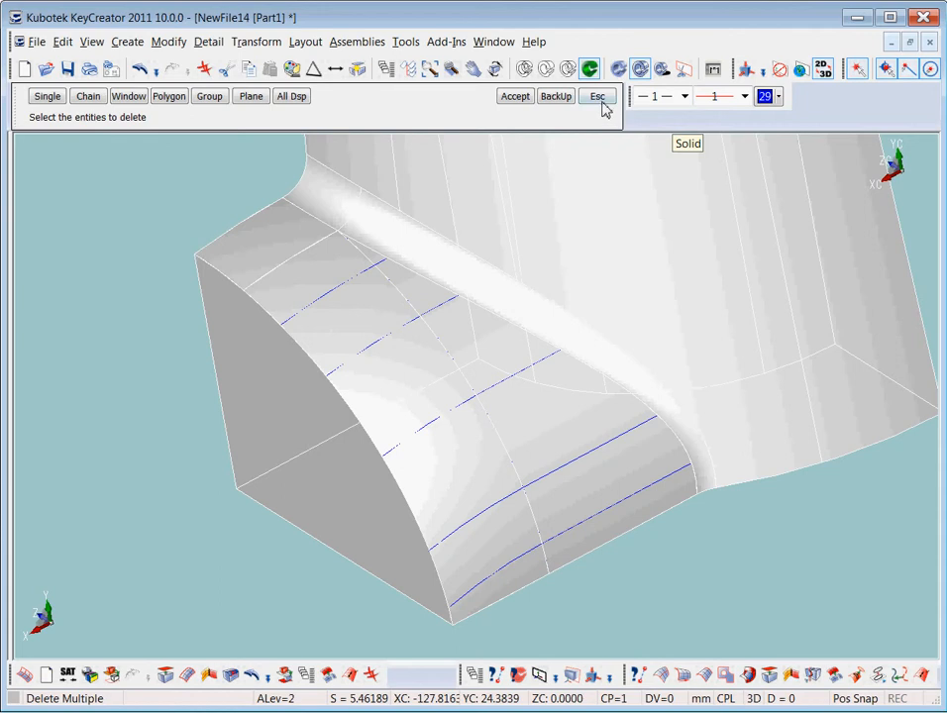
left_click(599, 98)
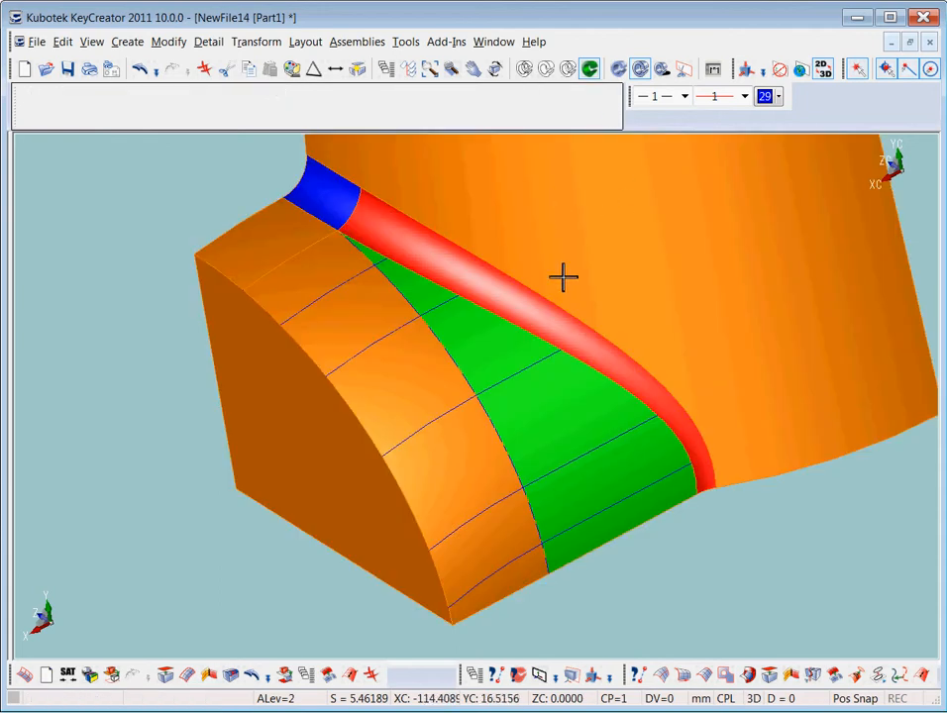
- Start Chain to Spline and make the unnamed level 3 the active level
left_click(899, 677)
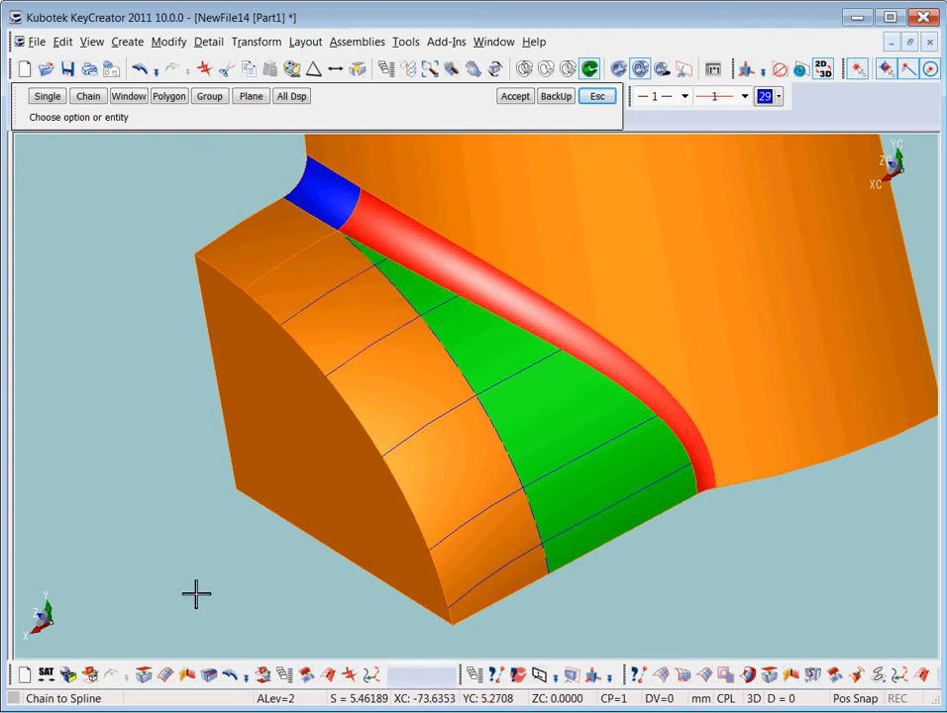
left_click(475, 676)
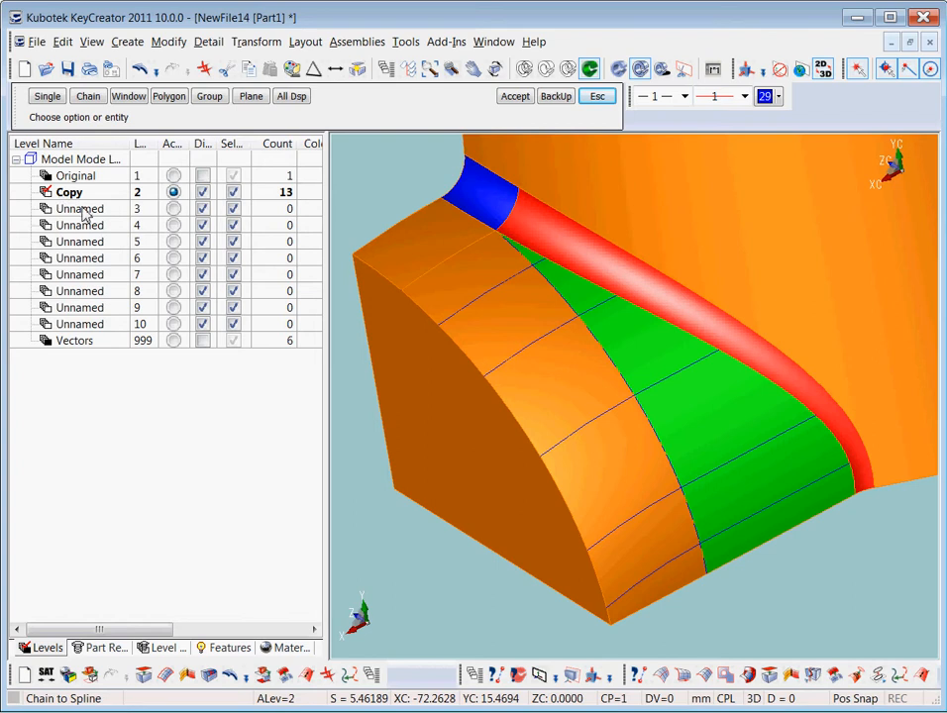
left_click(174, 209)
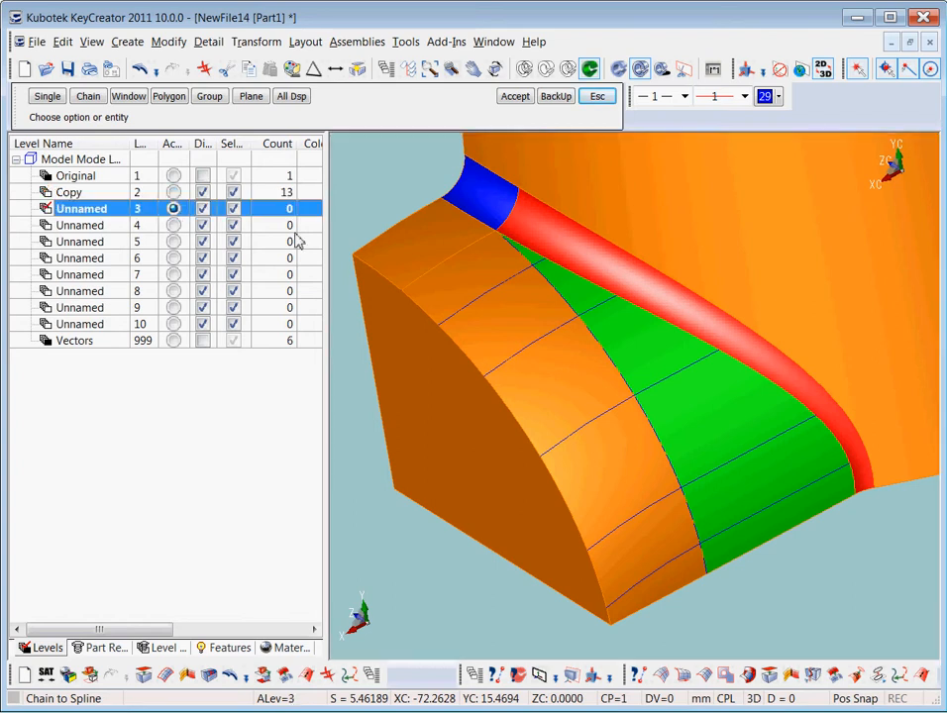
left_click(475, 676)
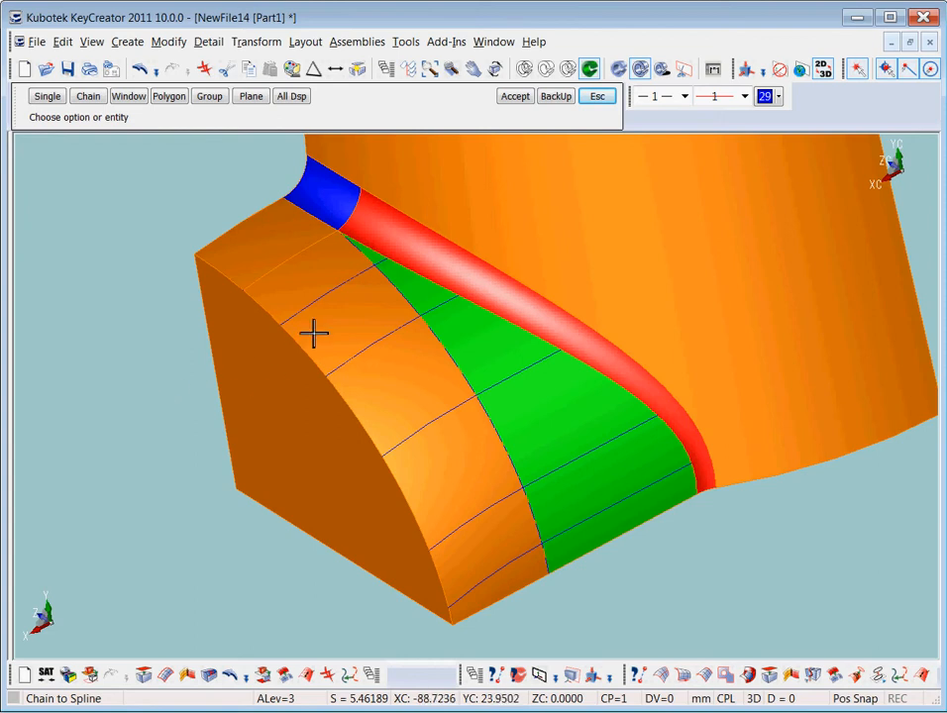
- Convert the arc at the face break to a spline, and chain each of the two uppermost orange and green flowline pairs into one spline
left_click(290, 265)
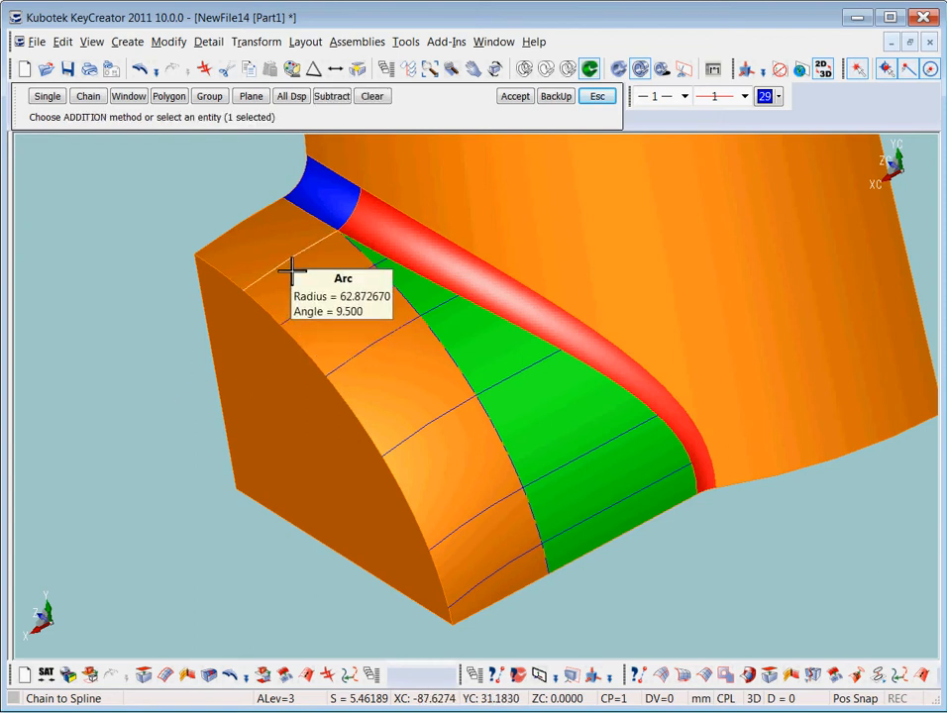
middle_click(295, 276)
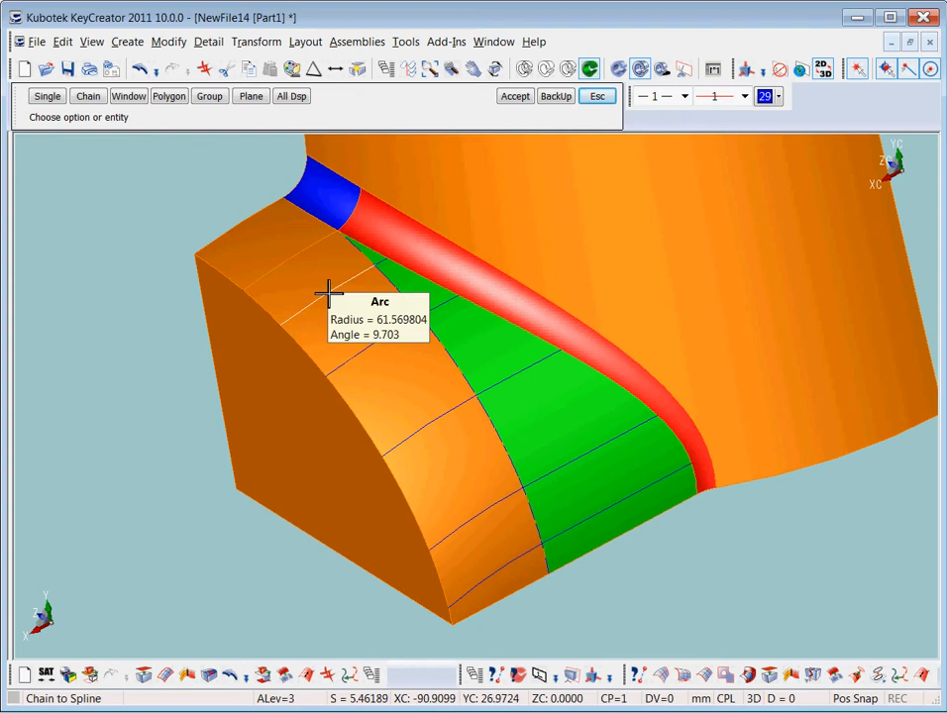
left_click(328, 292)
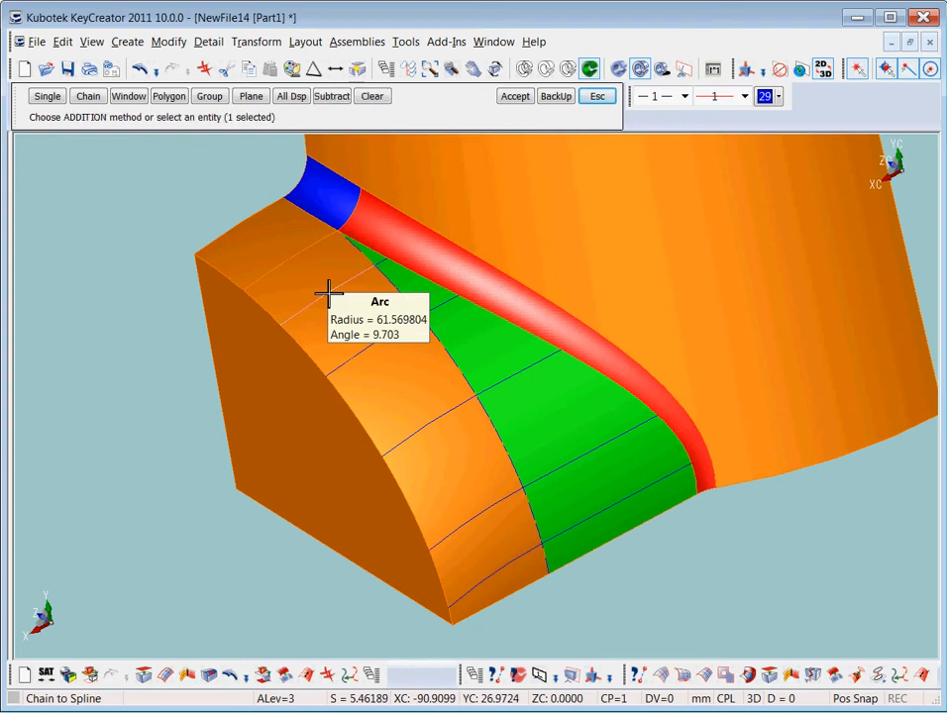
left_click(386, 267)
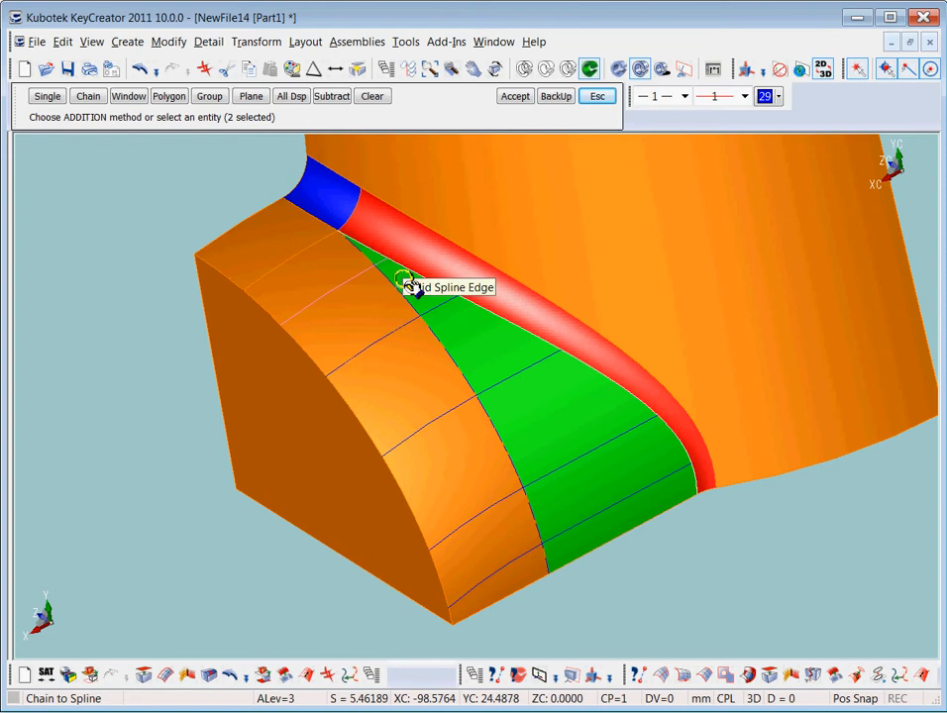
middle_click(406, 307)
left_click(393, 332)
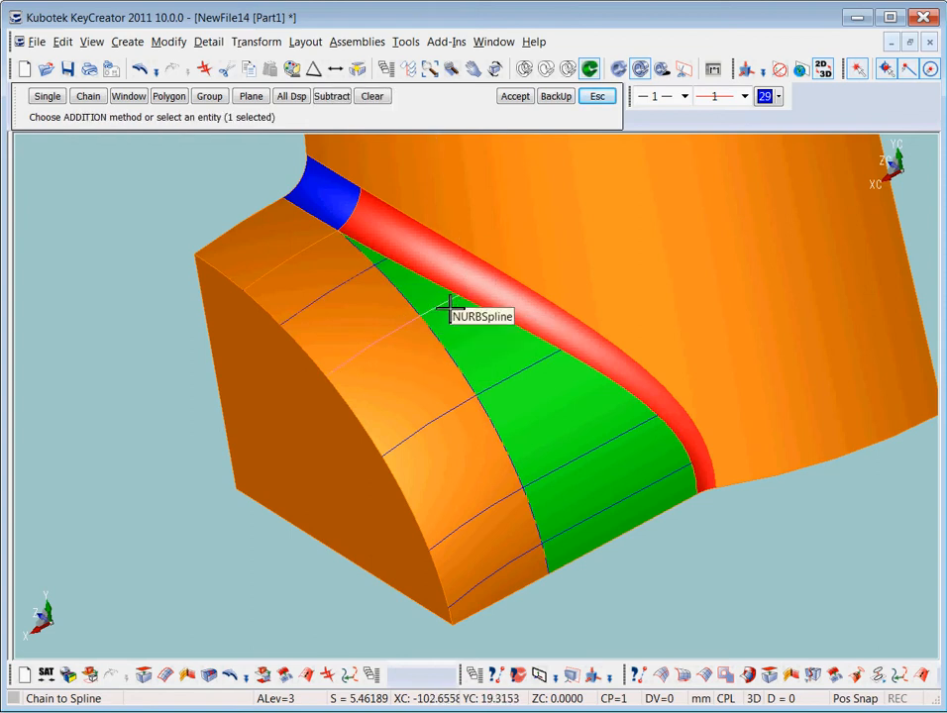
left_click(451, 309)
middle_click(485, 356)
- Chain each of the three remaining orange and green flowline pairs into a single spline
left_click(461, 402)
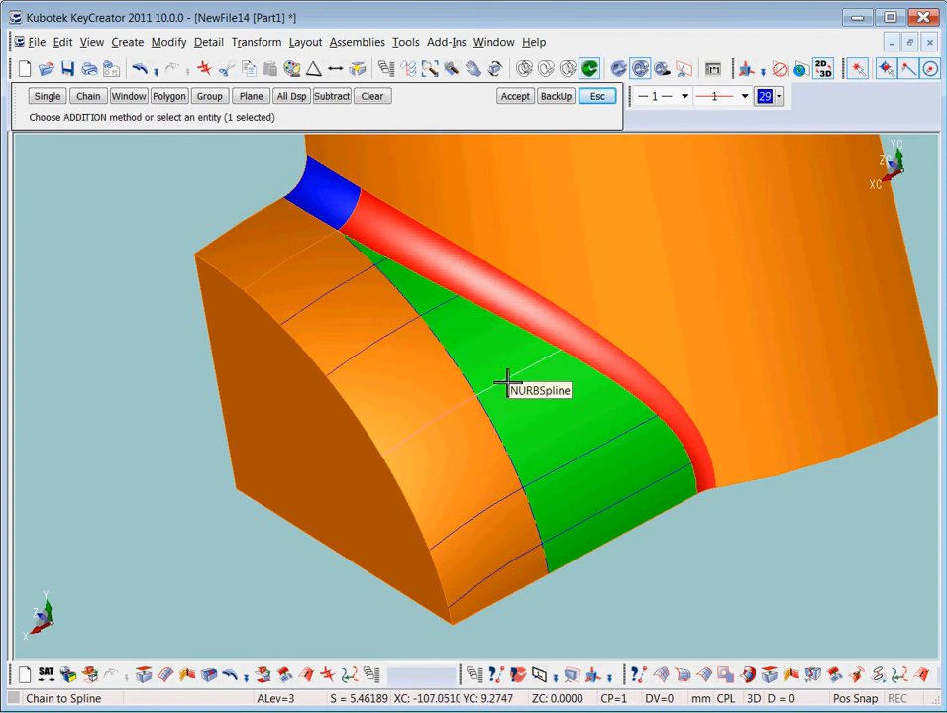
left_click(503, 380)
middle_click(514, 482)
left_click(503, 499)
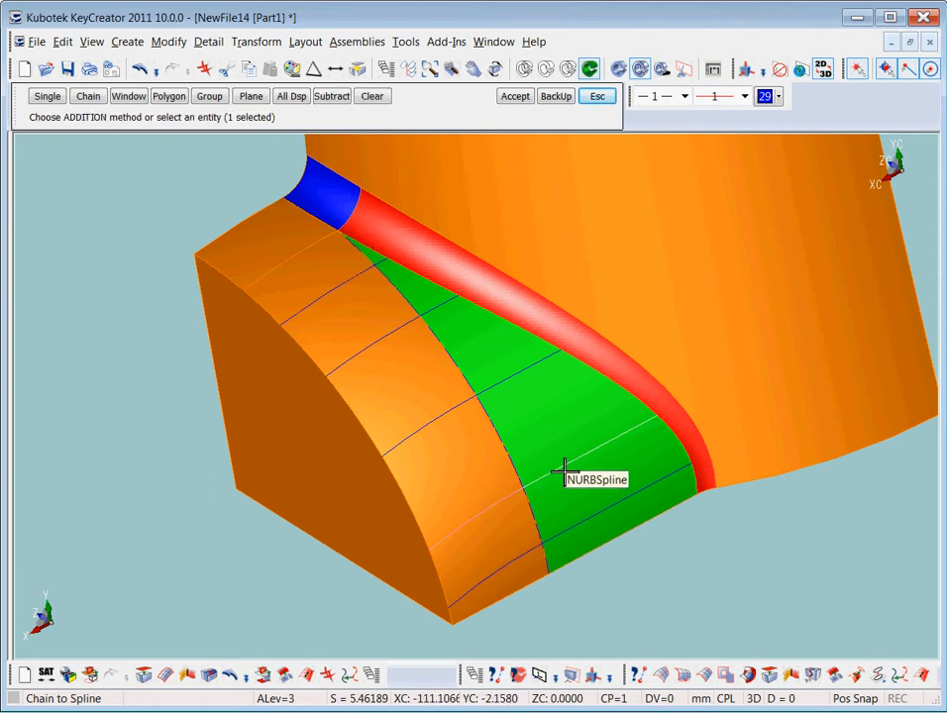
left_click(561, 469)
middle_click(514, 549)
left_click(507, 566)
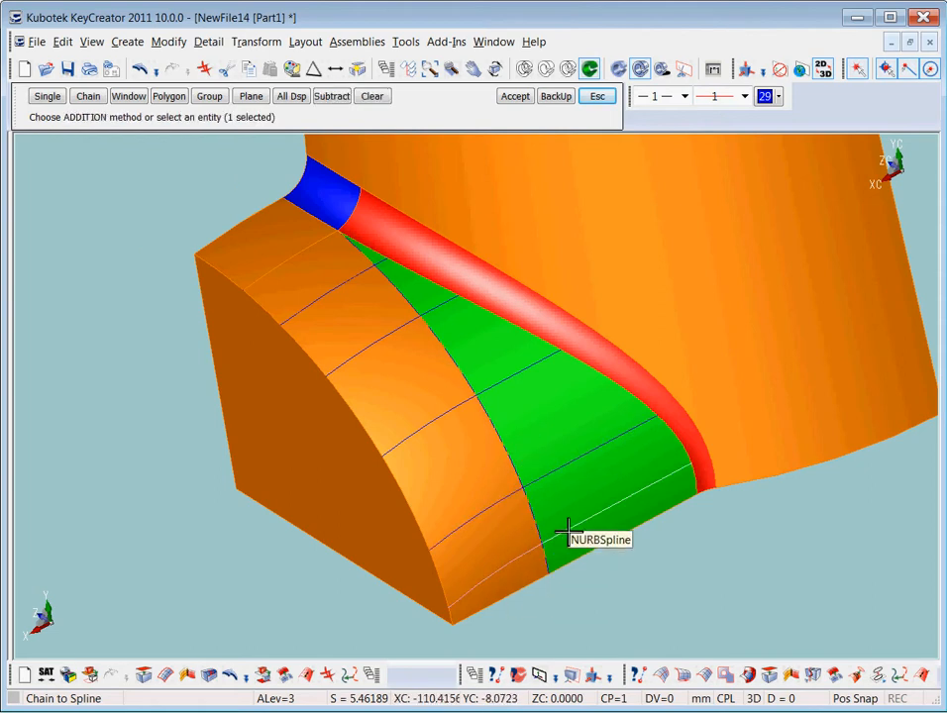
left_click(571, 529)
middle_click(577, 513)
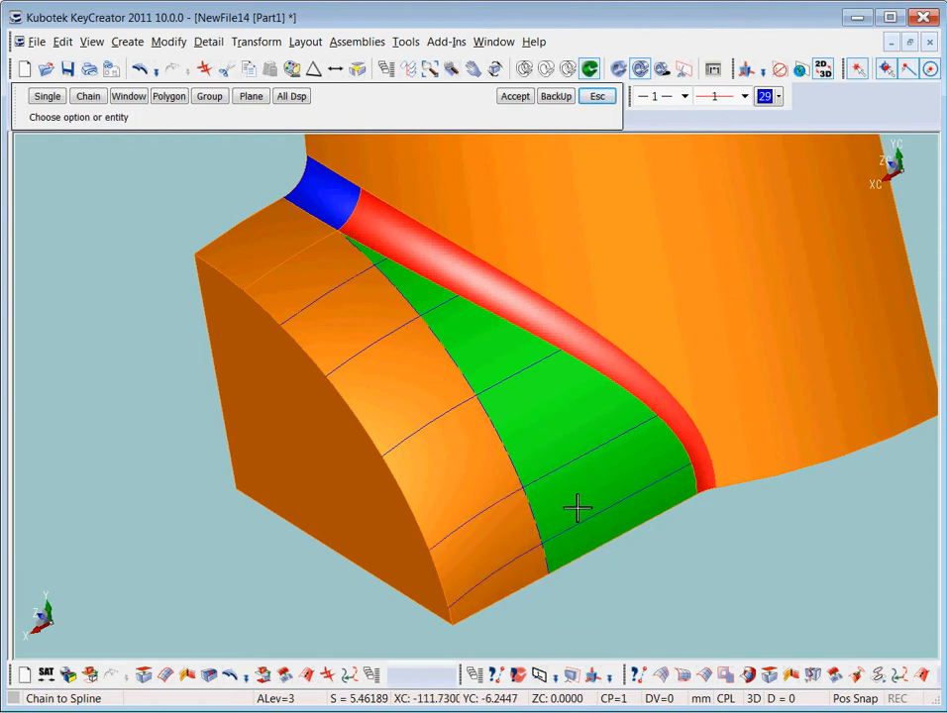
- Create splines from the chained lower edges of the orange and green faces, the green face's red fillet edge and the orange face's outer curved edge
left_click(526, 597)
left_click(587, 561)
middle_click(649, 582)
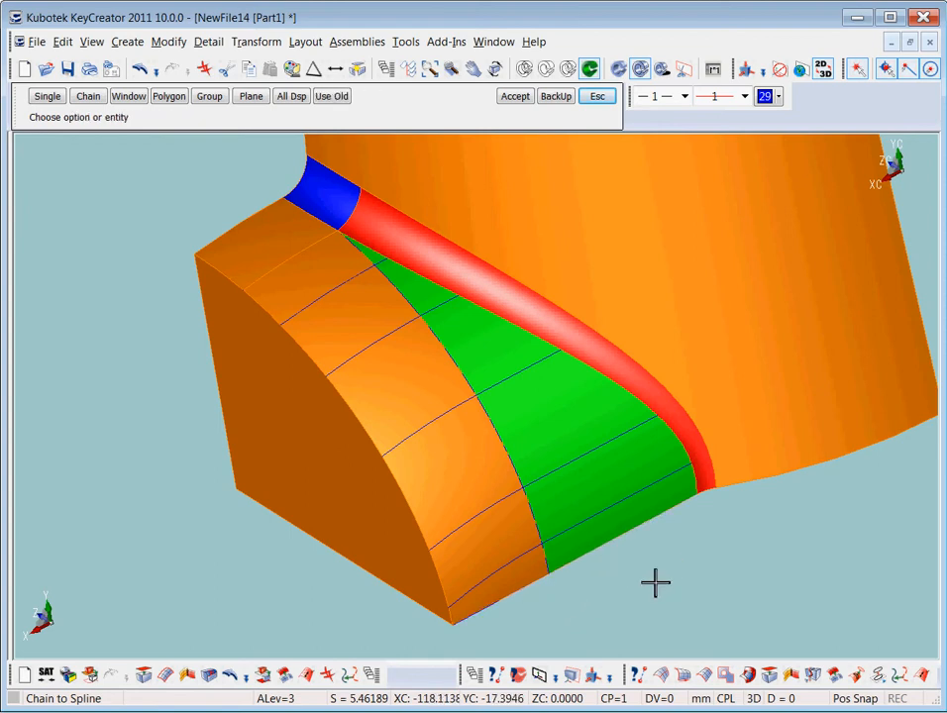
left_click(597, 373)
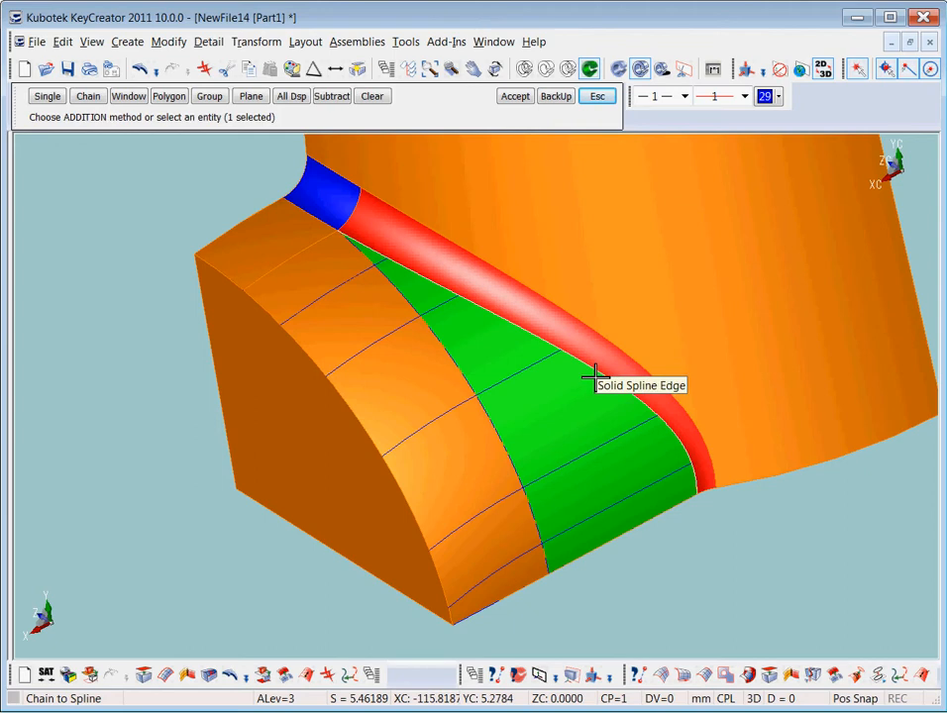
middle_click(478, 460)
left_click(412, 490)
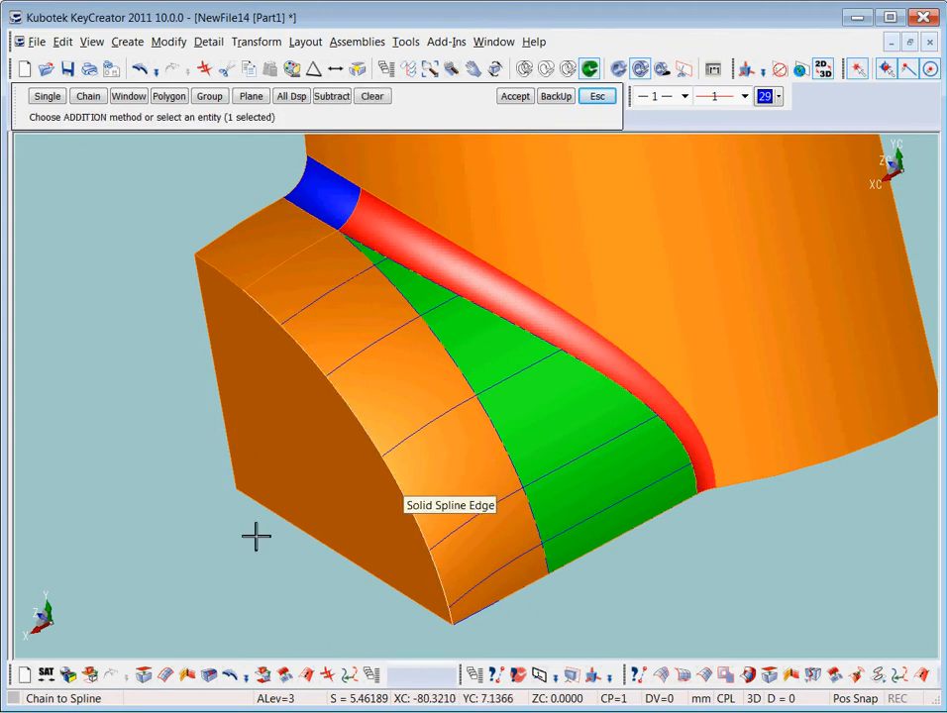
middle_click(159, 552)
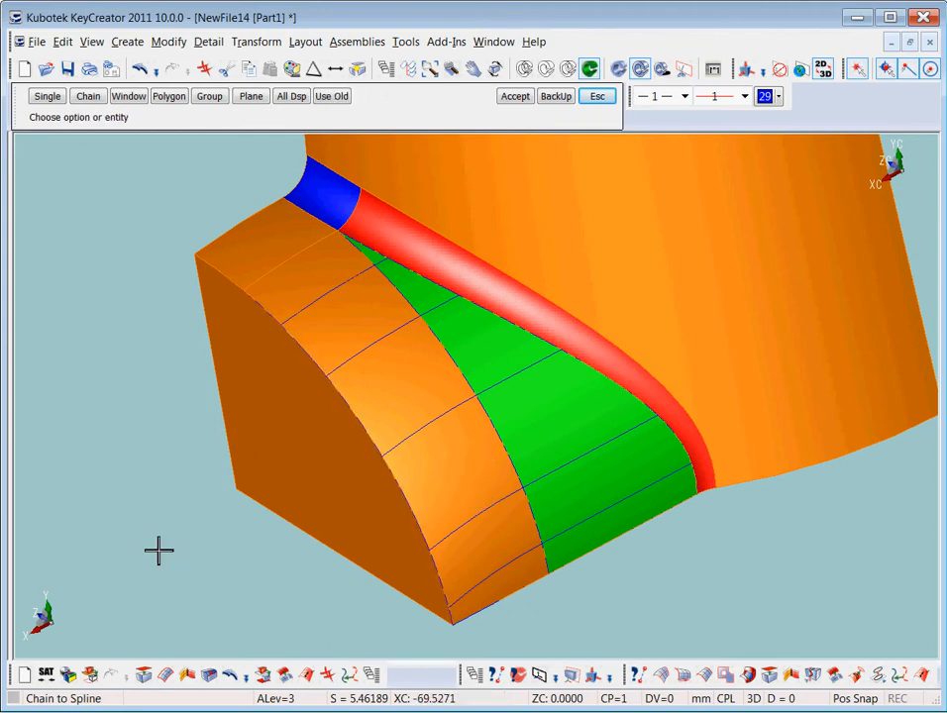
left_click(601, 98)
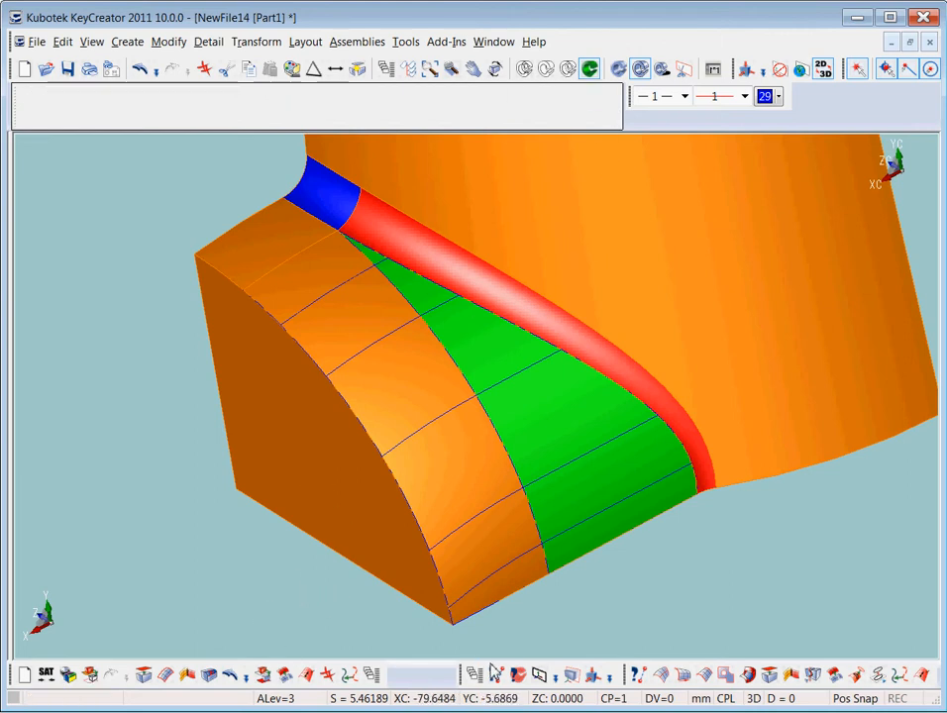
- Hide the Copy level to inspect the spline network on level 3 from another angle, and display the level again
left_click(473, 675)
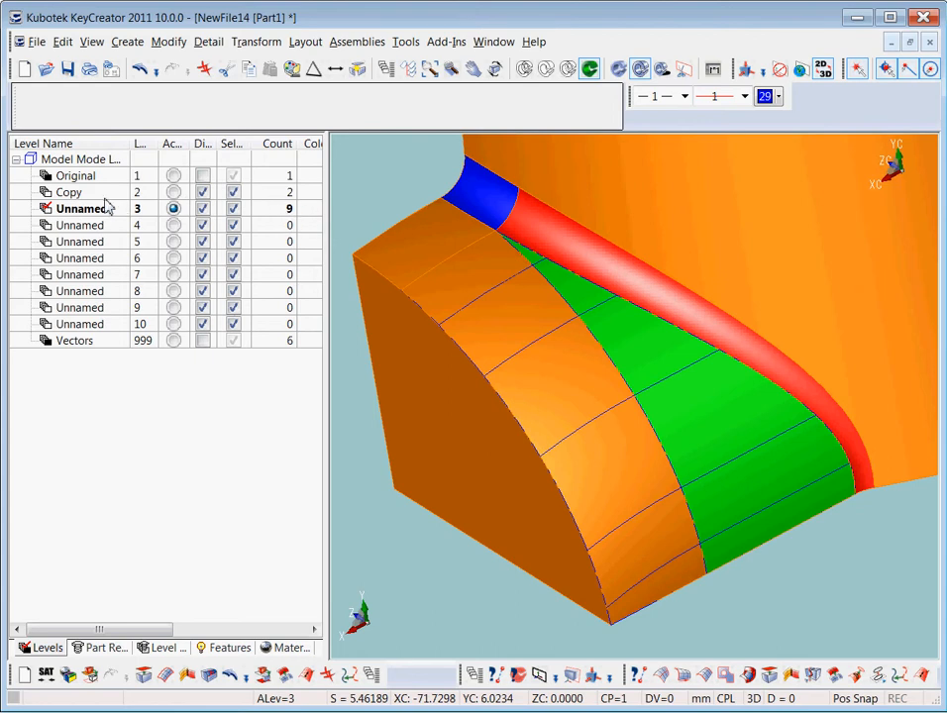
left_click(202, 192)
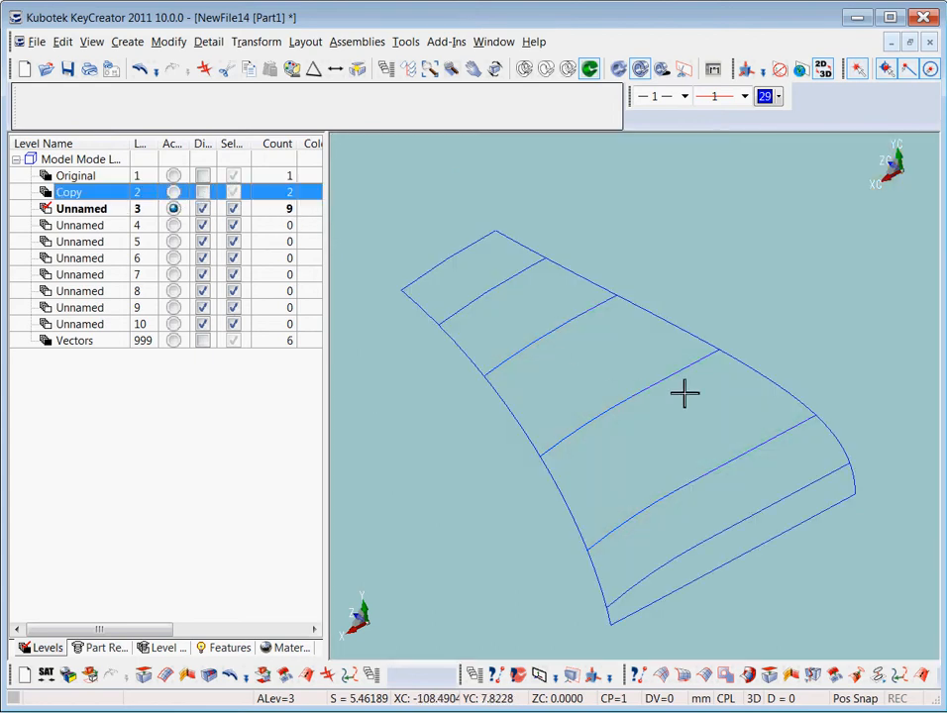
middle_click_drag(688, 427, 647, 423)
left_click(202, 193)
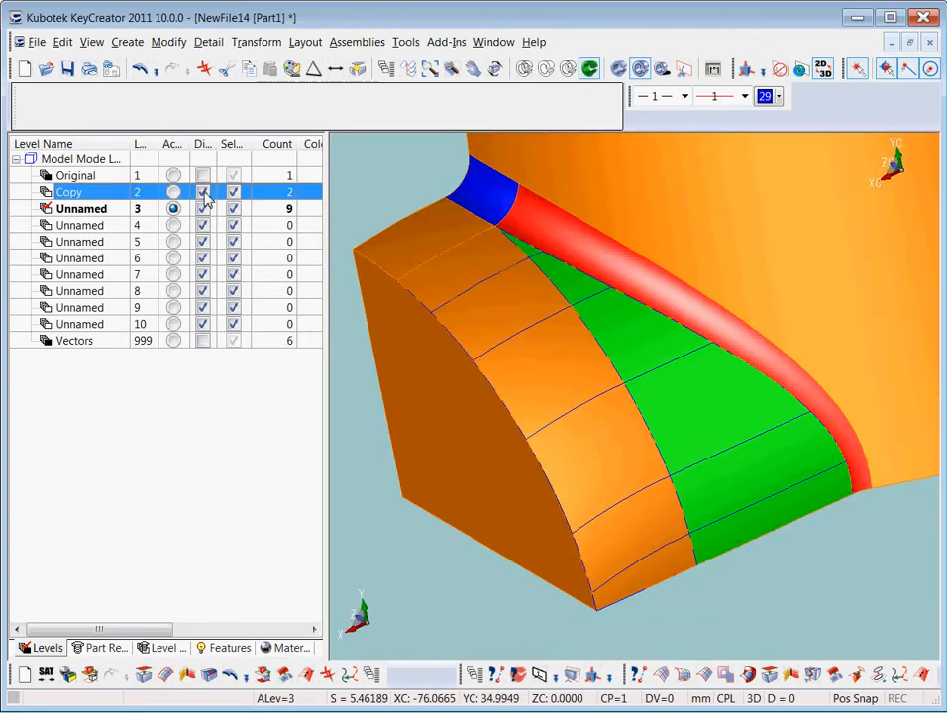
- Hide the Copy level and start a Curve Mesh surface with curve fit 0.001, using the two long edge splines as primary curves
left_click(202, 192)
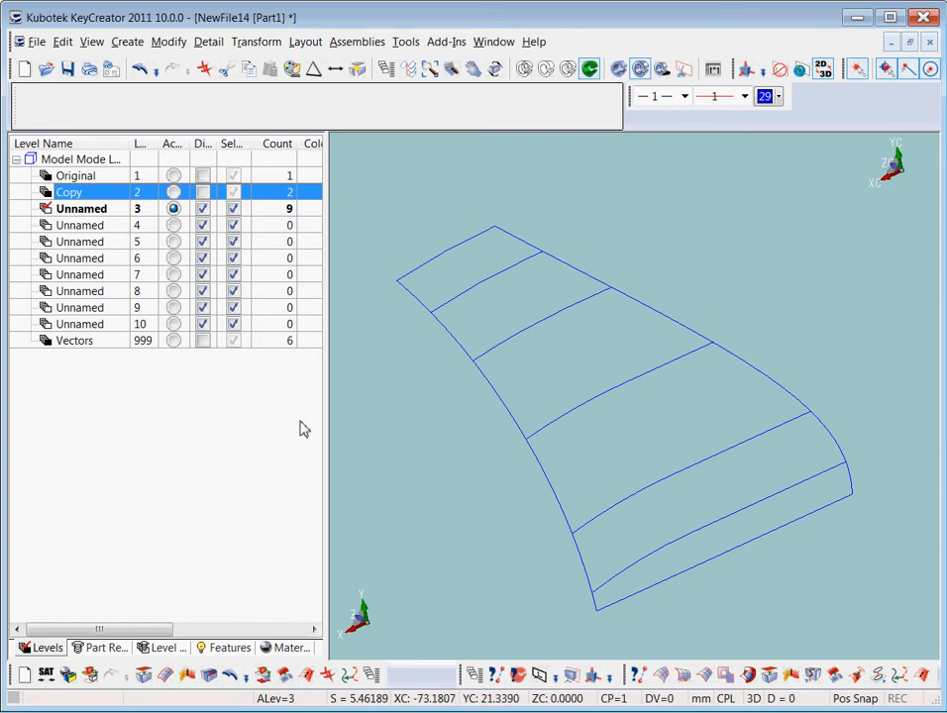
left_click(127, 41)
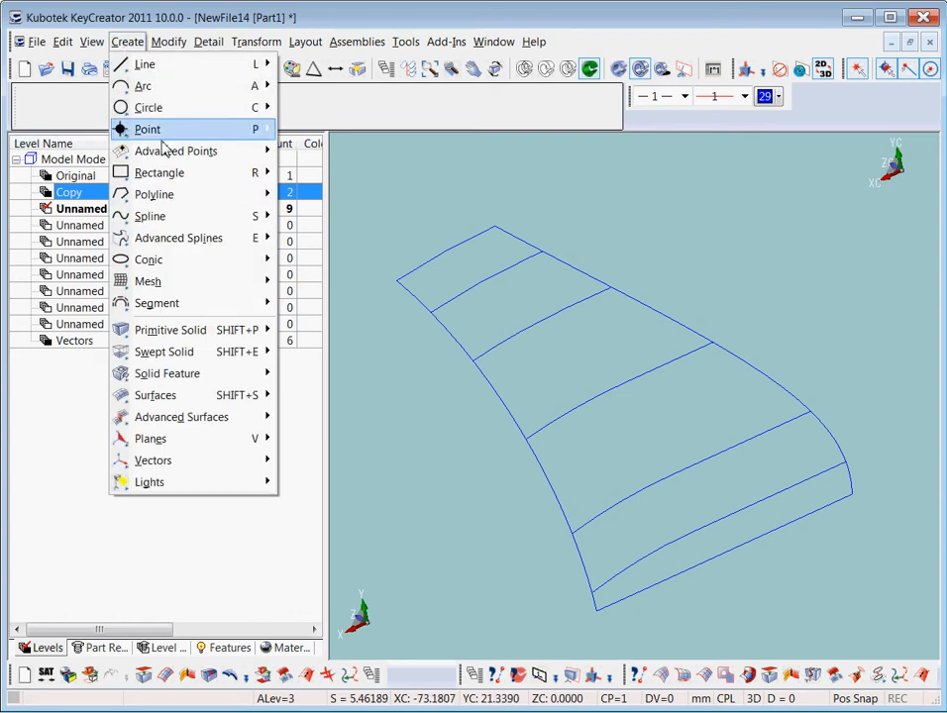
mouse_move(180, 404)
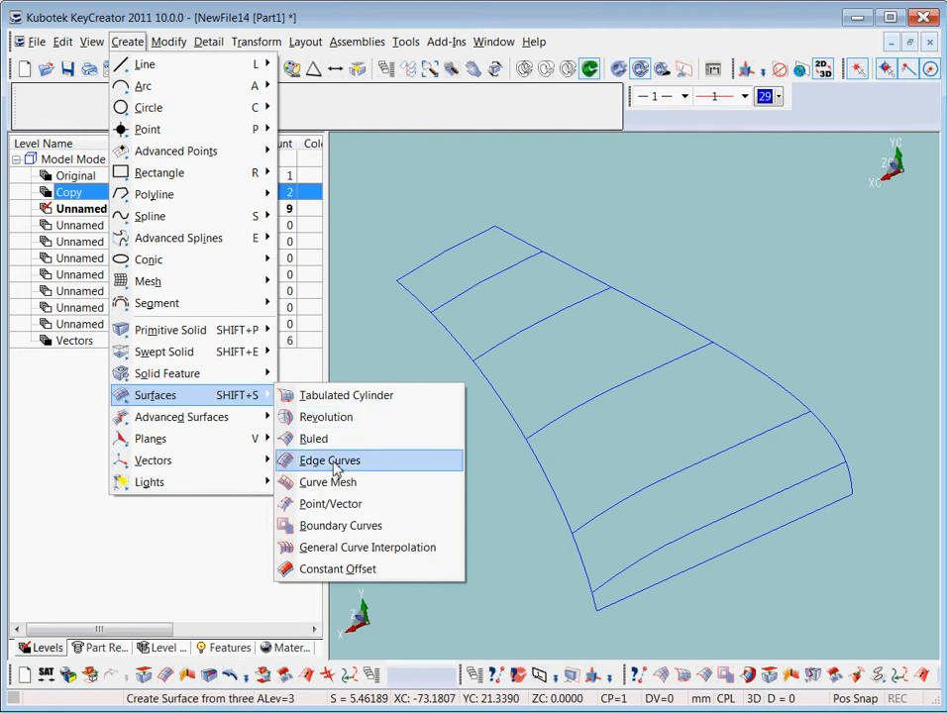
left_click(337, 482)
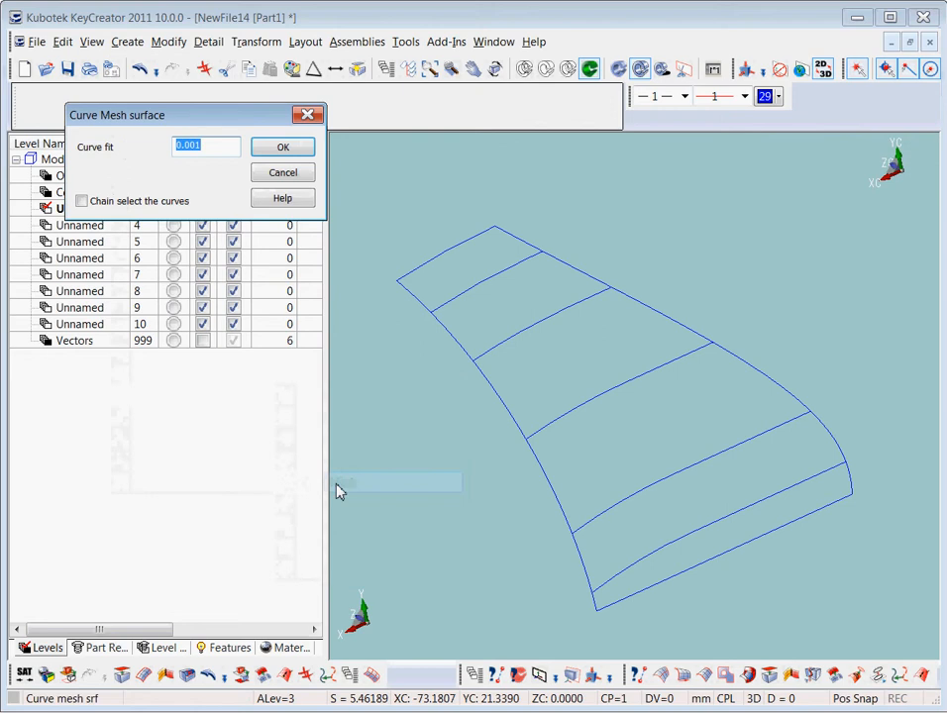
left_click(284, 149)
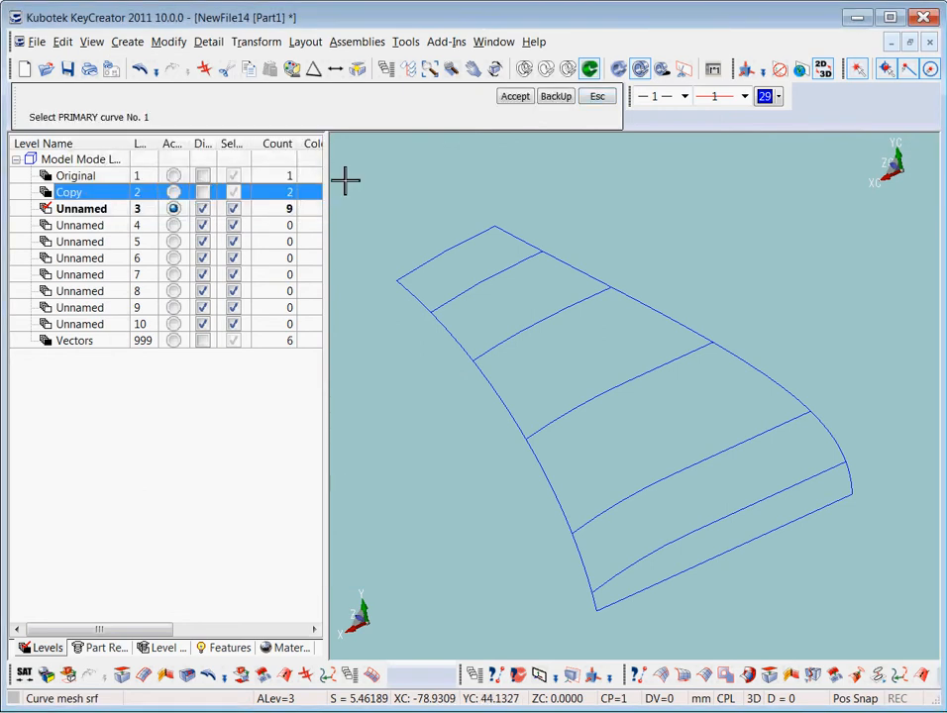
left_click(579, 580)
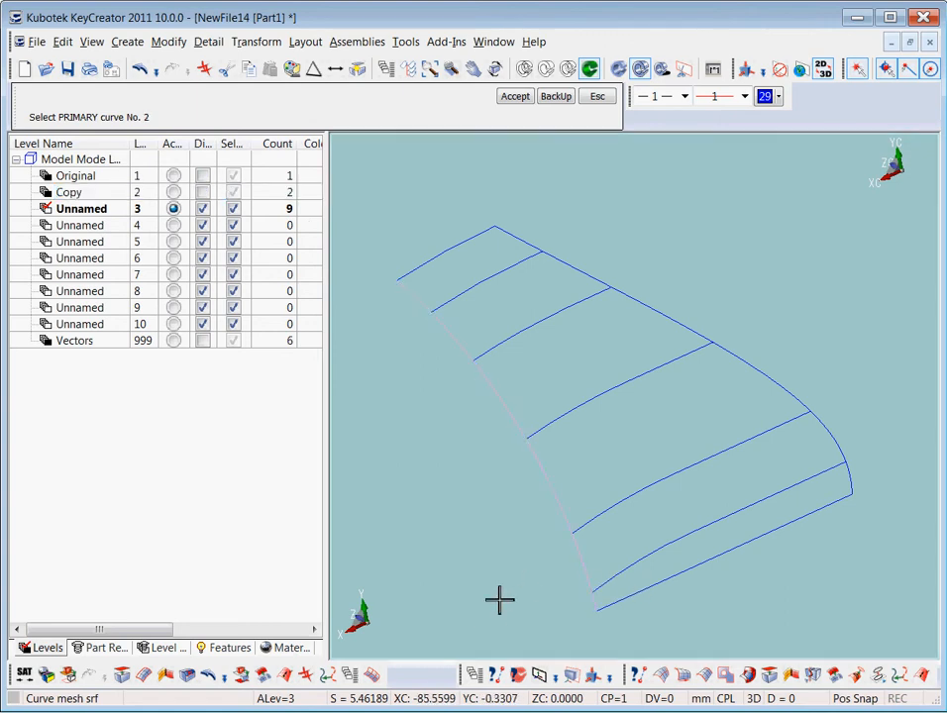
left_click(844, 443)
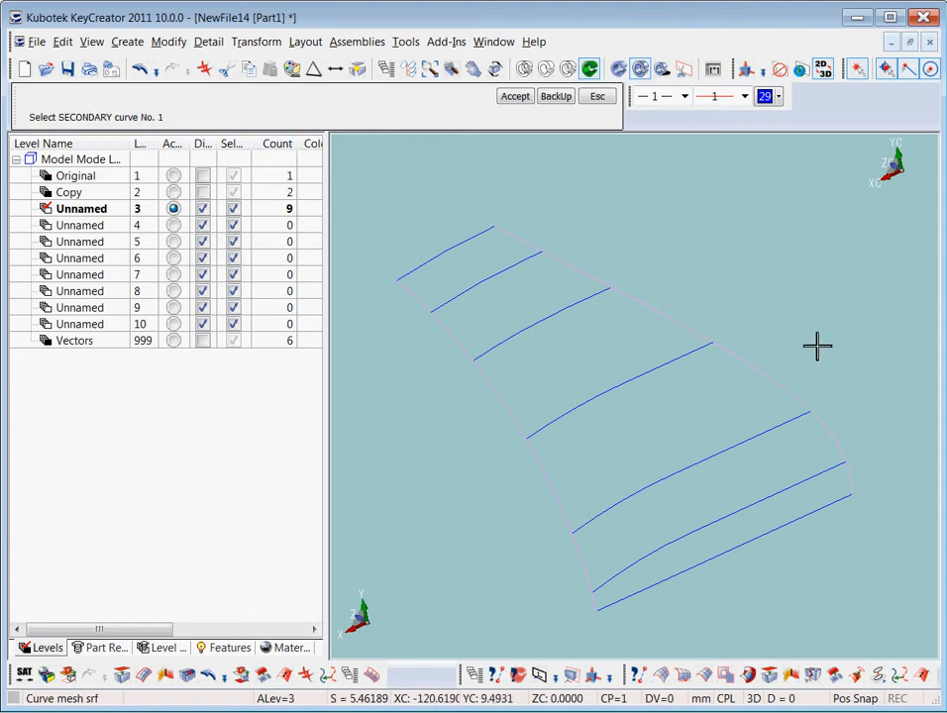
- Select the seven cross splines in order from the lower edge upward as secondary curves and generate the mesh surface
left_click(618, 606)
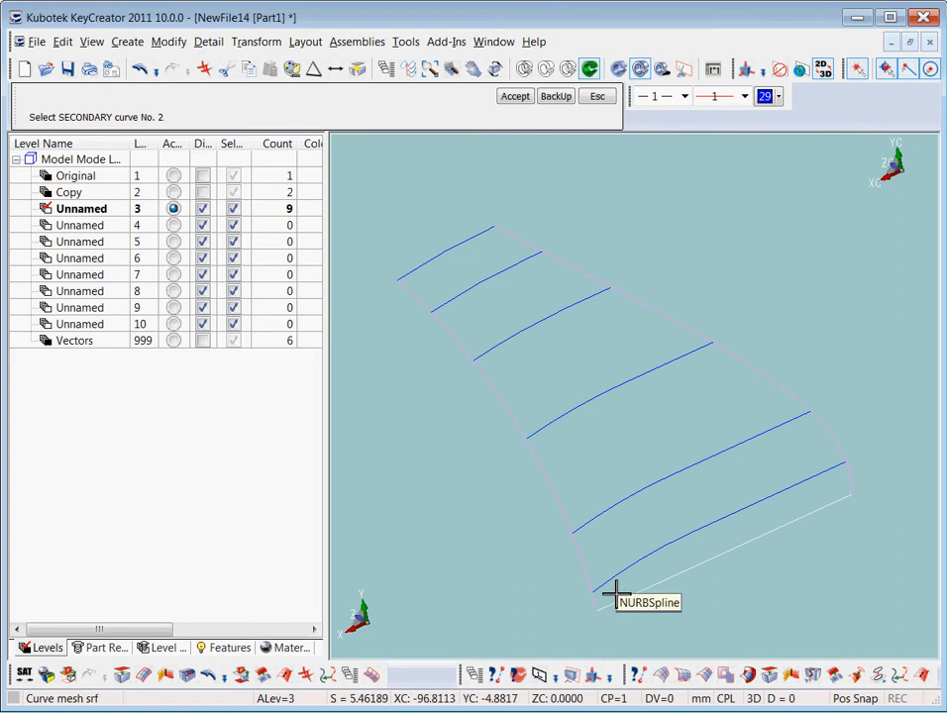
left_click(614, 586)
left_click(592, 528)
left_click(547, 429)
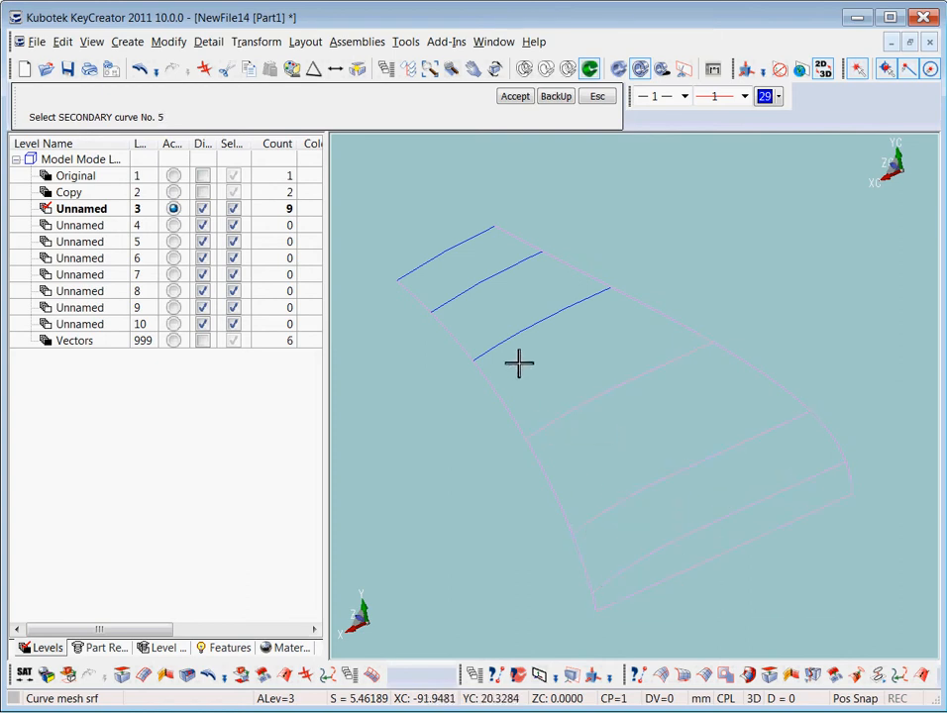
left_click(498, 348)
left_click(444, 298)
left_click(419, 274)
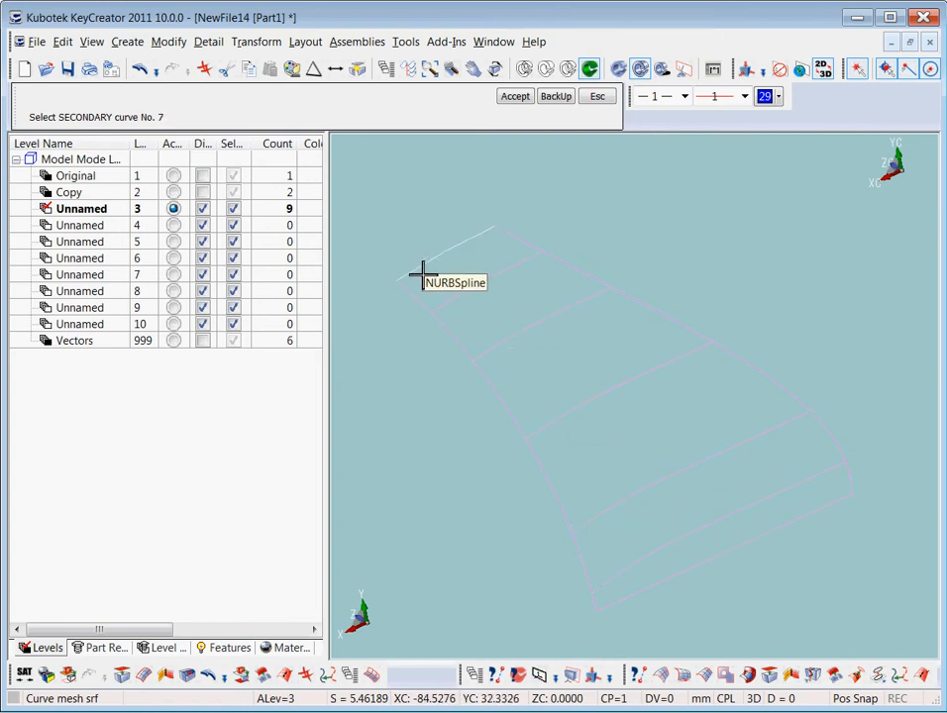
left_click(517, 98)
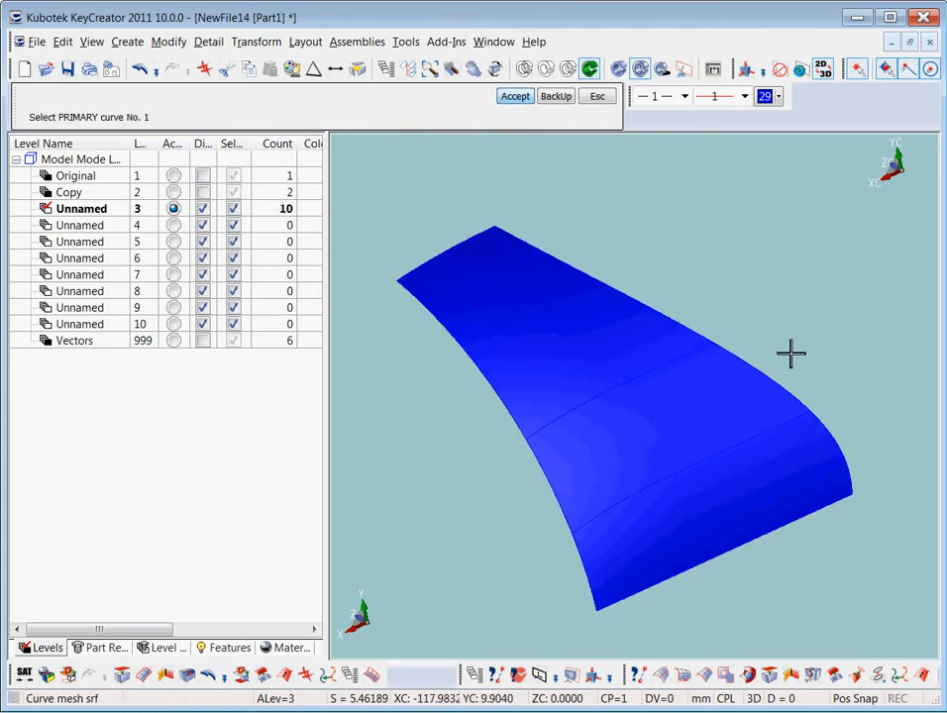
- Display the Copy level and compare the new mesh surface with the orange and green faces from several angles
middle_click_drag(790, 352, 772, 360)
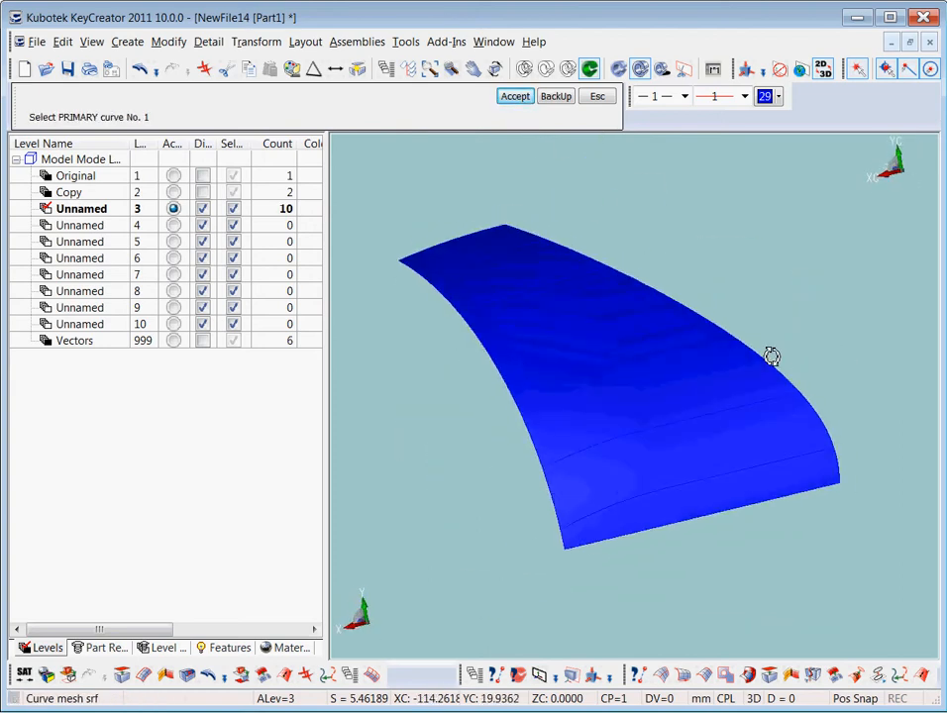
left_click(202, 192)
middle_click_drag(599, 440, 630, 451)
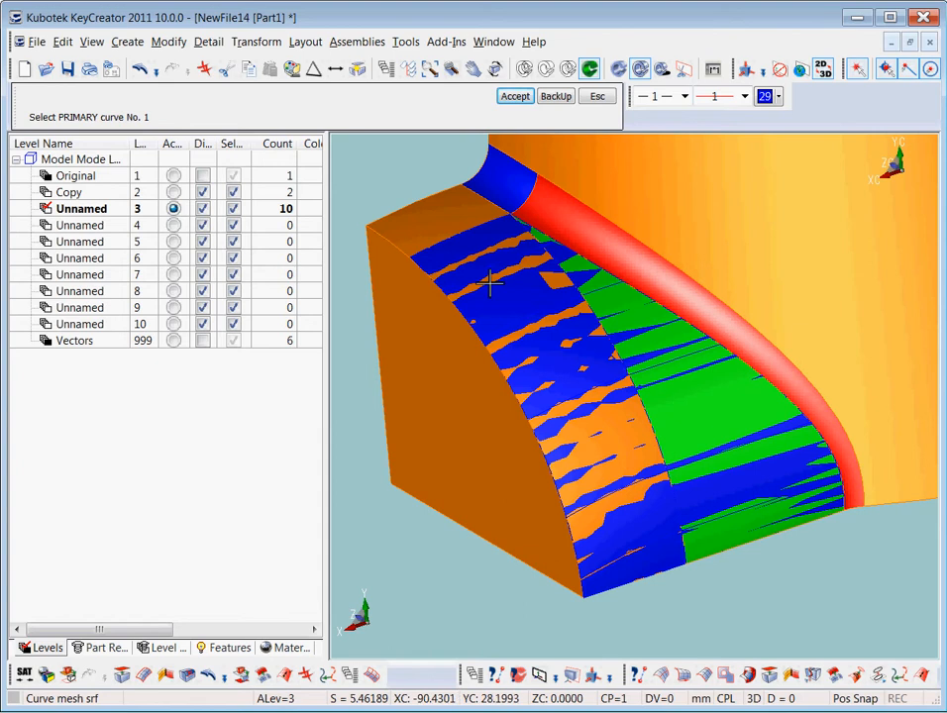
middle_click_drag(774, 638, 721, 661)
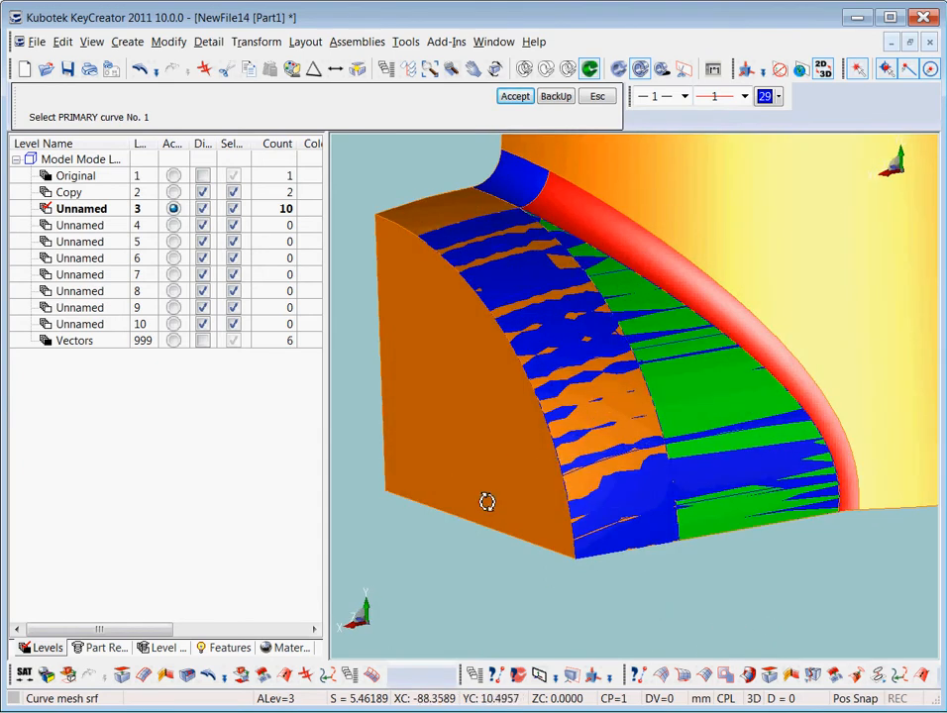
middle_click_drag(487, 502, 499, 524)
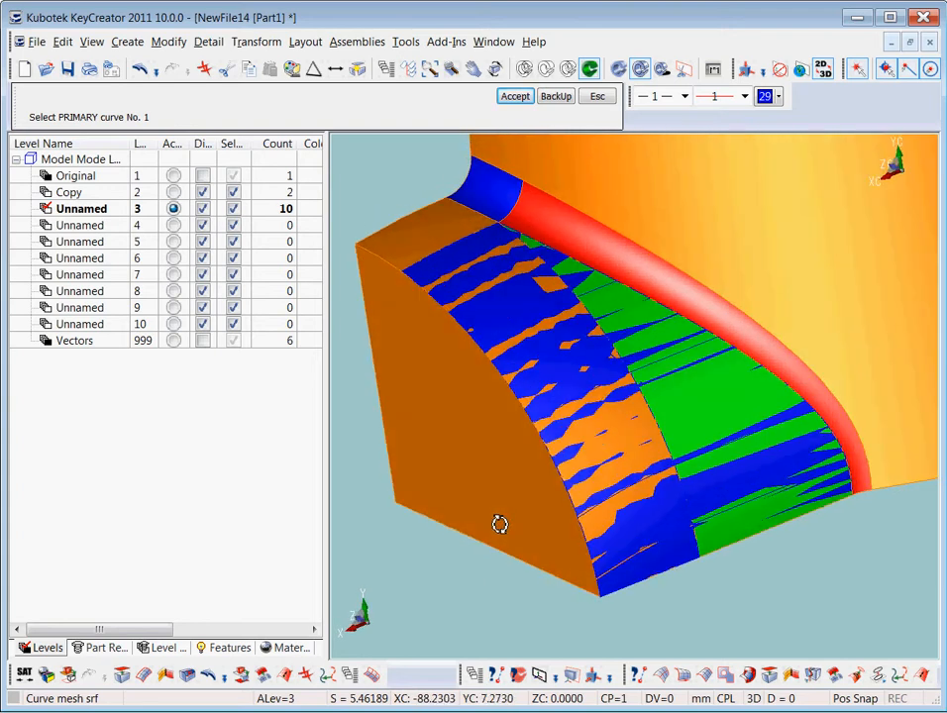
- Hide level 3 and unstitch the green face and adjoining curved orange face from the body with the Delete edit type
left_click(203, 210)
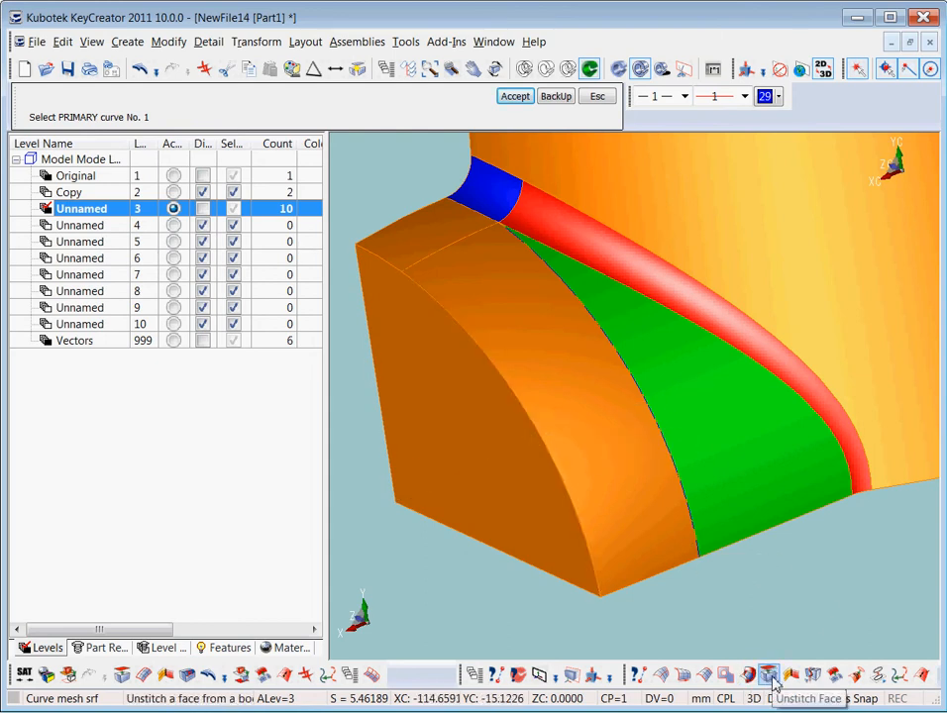
left_click(203, 68)
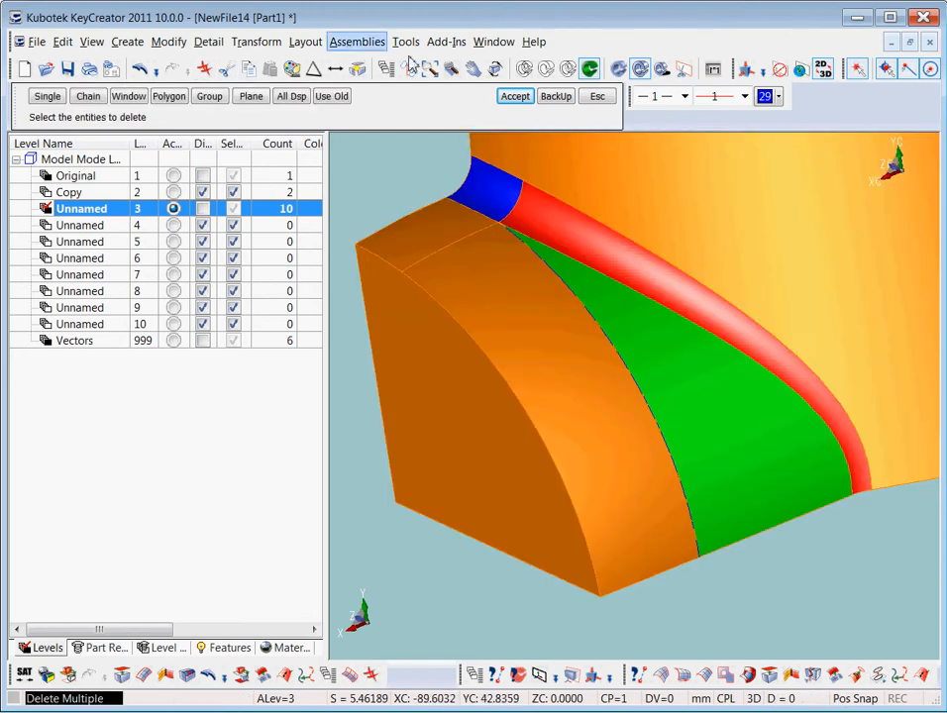
key("Escape")
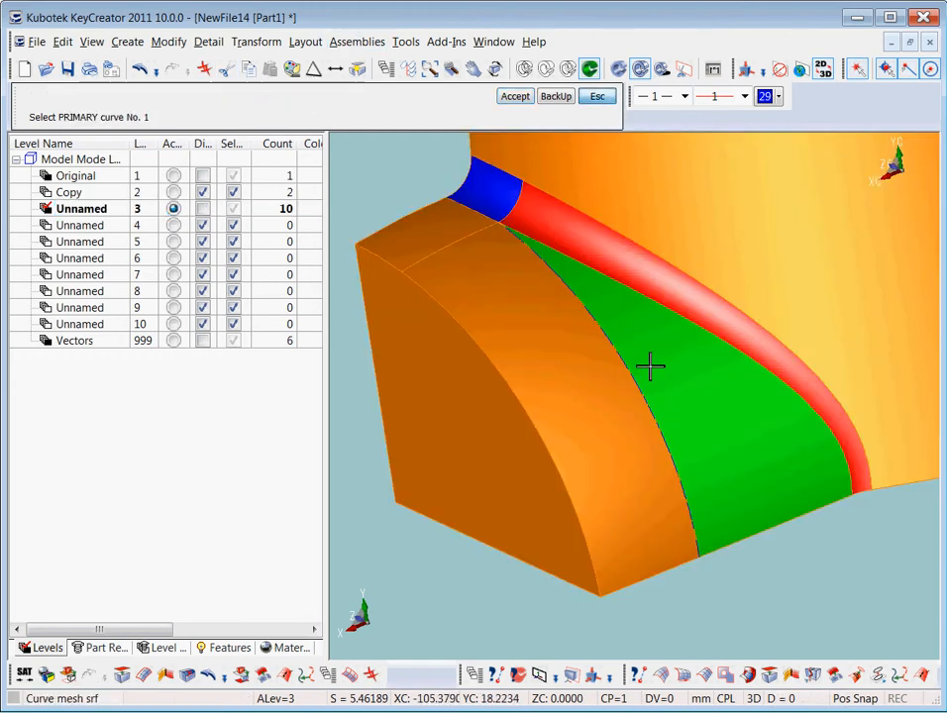
left_click(770, 676)
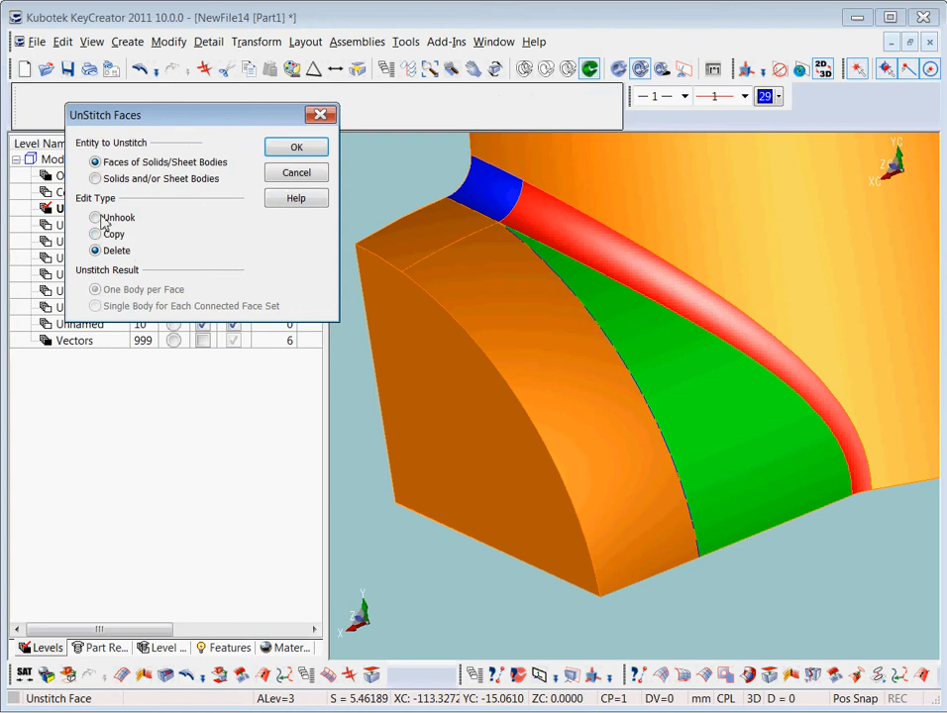
left_click(294, 149)
left_click(715, 402)
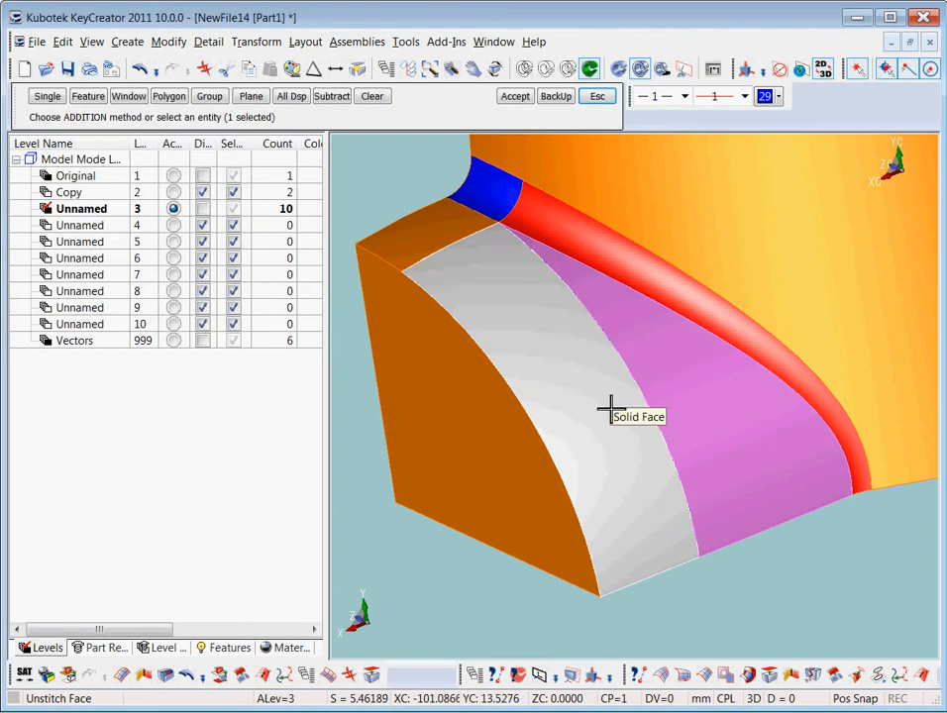
left_click(612, 407)
key("Return")
key("Escape")
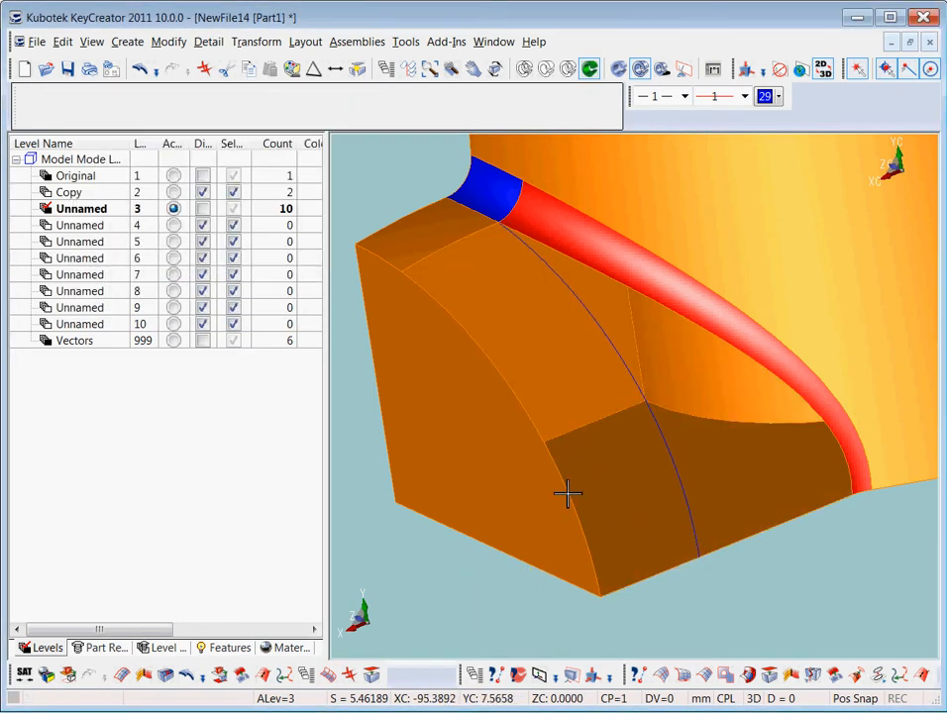
- Display level 3 again and check how the mesh surface fills the opening left by the deleted faces
middle_click_drag(568, 495, 621, 495)
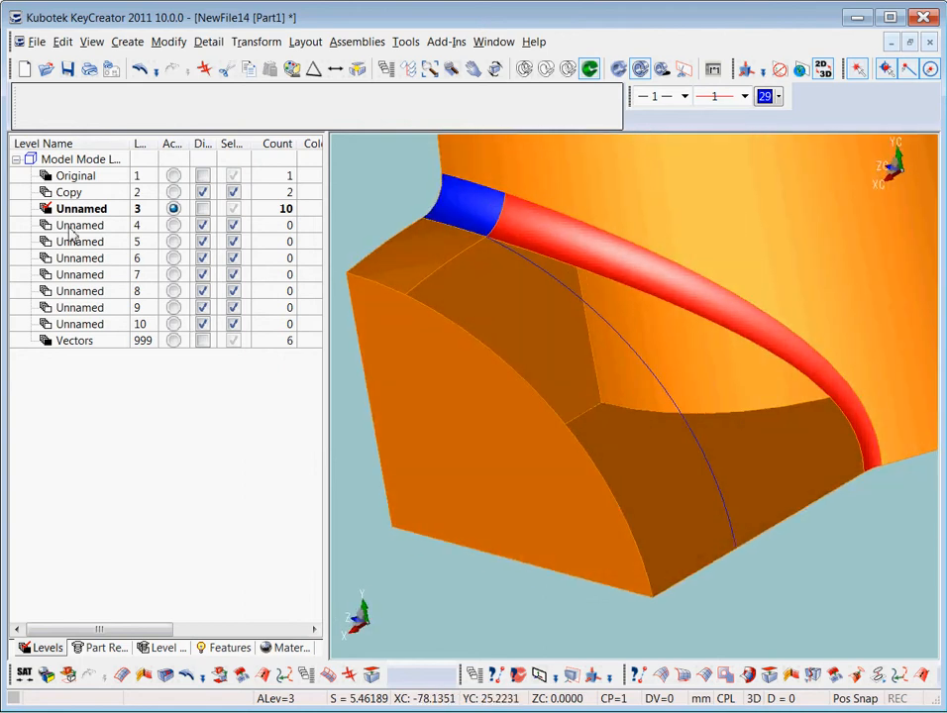
left_click(202, 208)
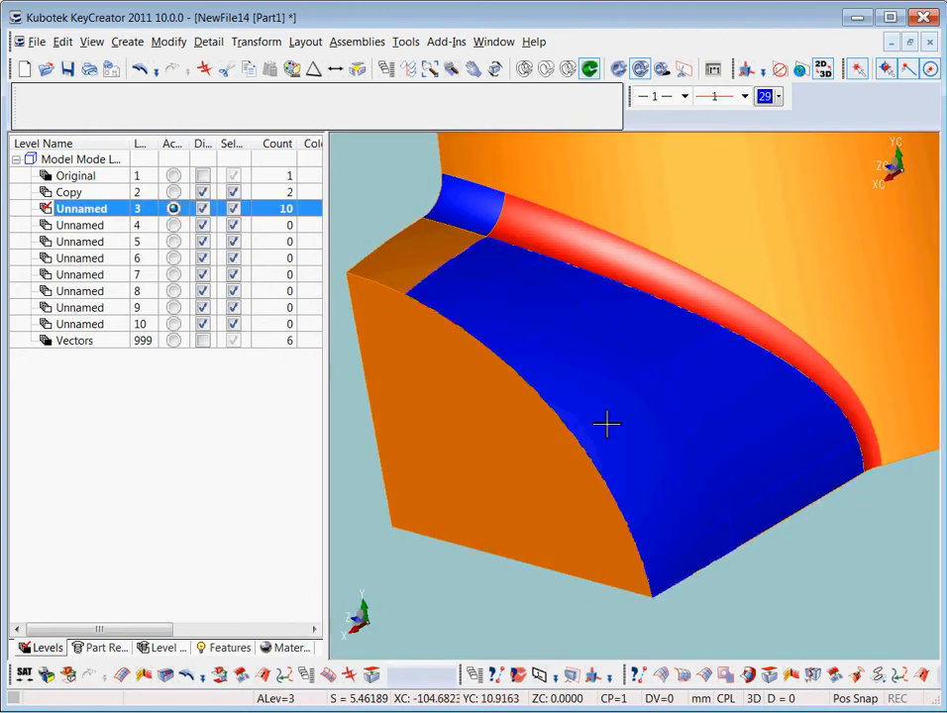
middle_click_drag(609, 425, 512, 476)
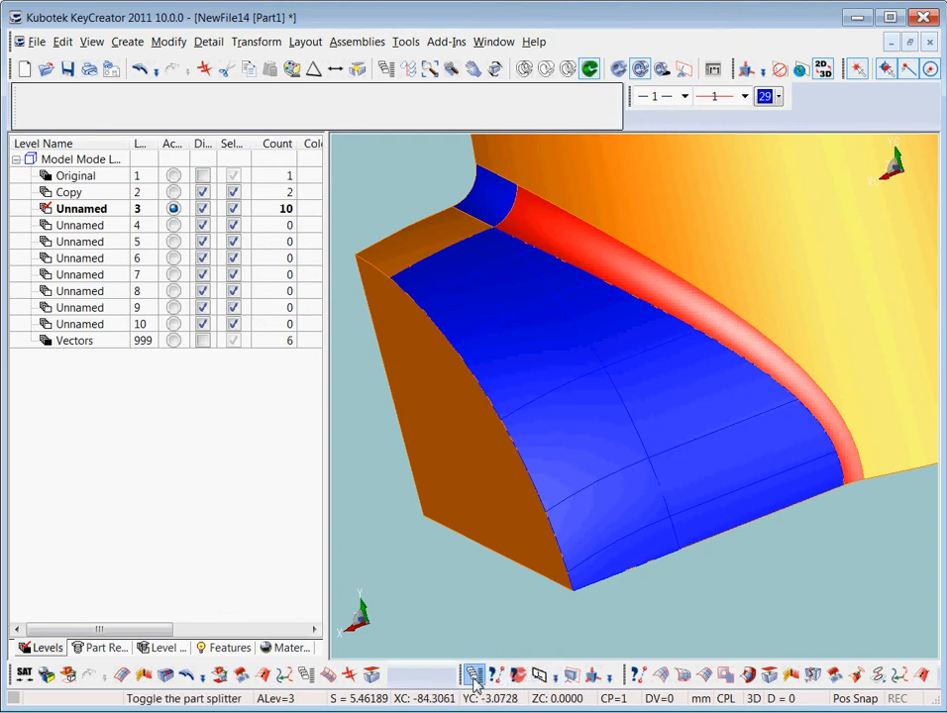
- Hide the level list and stitch all displayed sheet bodies together with a maximum stitch tolerance of 0.01 and redundant faces merged
left_click(473, 680)
scroll(195, 363, "down", 3)
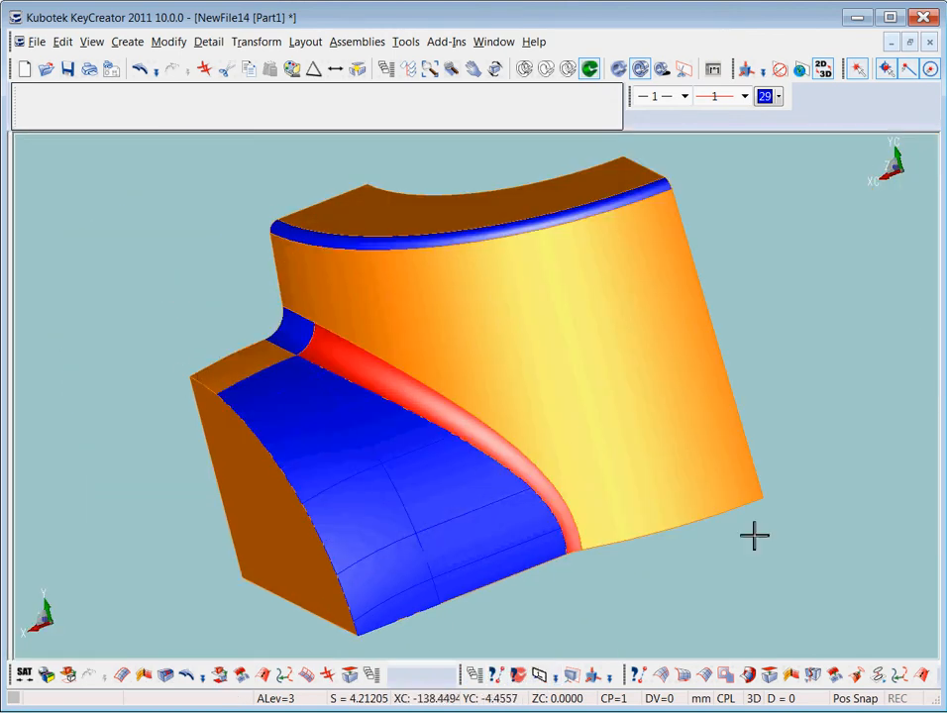
left_click(790, 674)
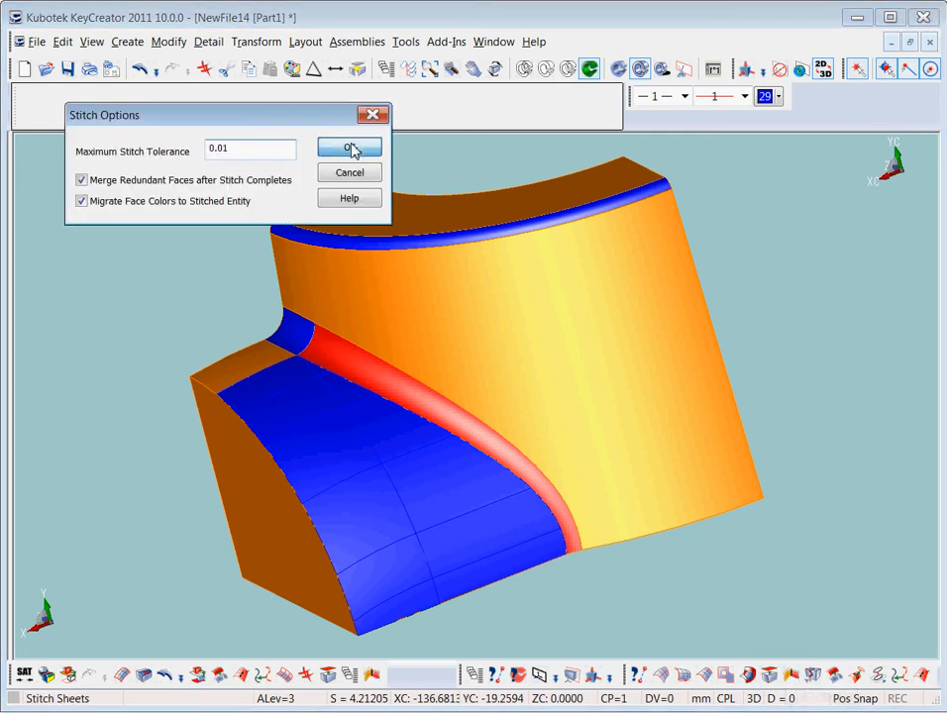
left_click(350, 147)
left_click_drag(146, 152, 713, 560)
key("Return")
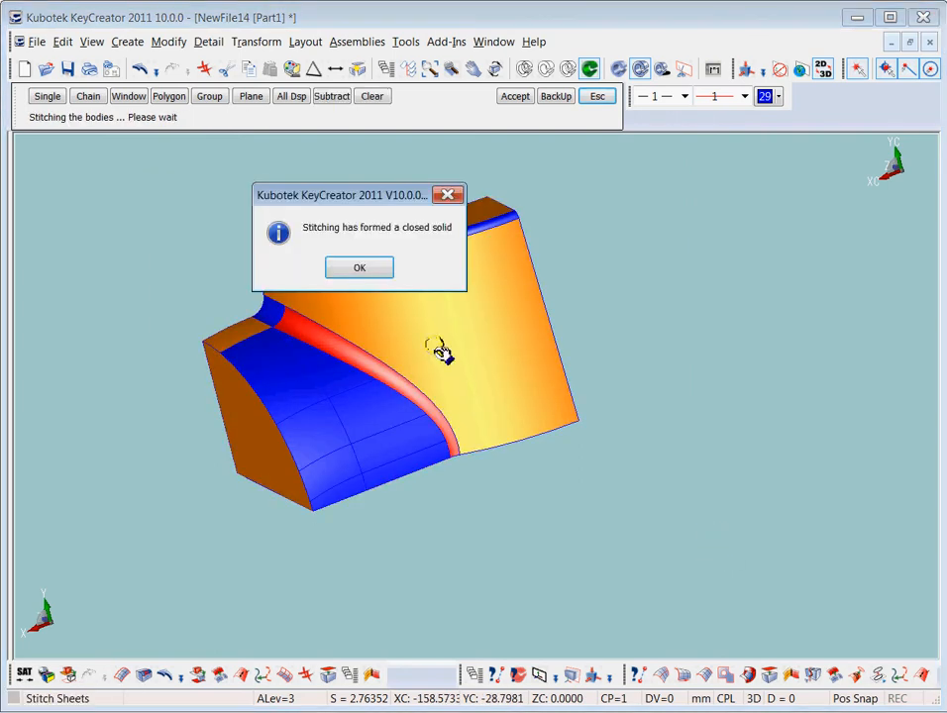
left_click(359, 268)
- Remove the blue and red fillet faces where the block meets the curved wall and the blue fillet along the wall's top edge
middle_click_drag(367, 279, 636, 311)
middle_click_drag(679, 348, 735, 372, "shift")
scroll(736, 381, "up", 3)
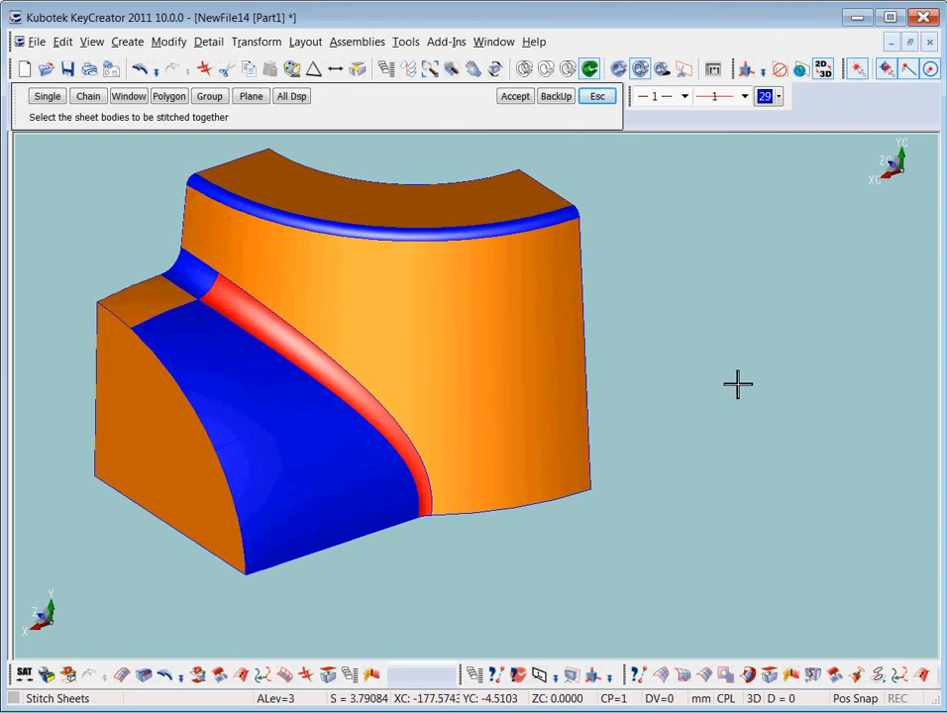
middle_click_drag(656, 345, 811, 391, "shift")
scroll(811, 393, "up", 1)
scroll(811, 392, "down", 1)
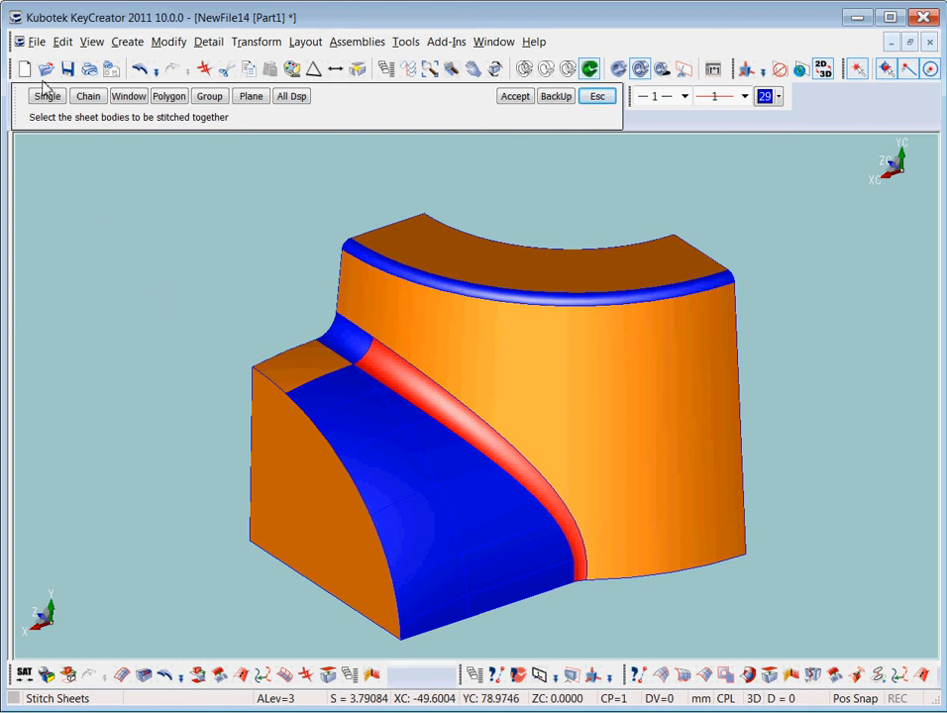
left_click(165, 45)
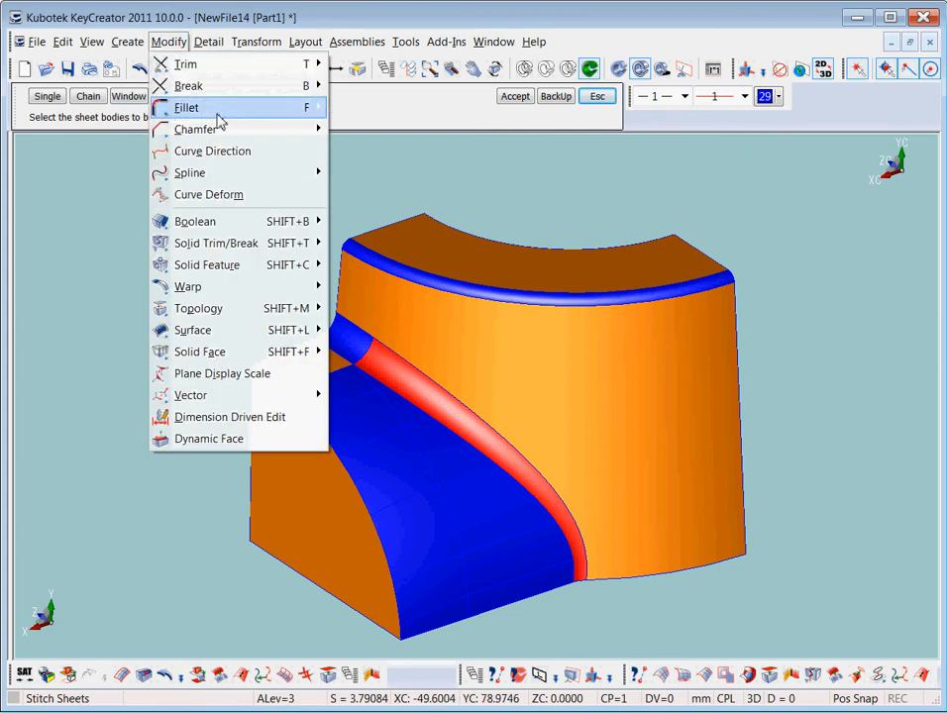
mouse_move(323, 355)
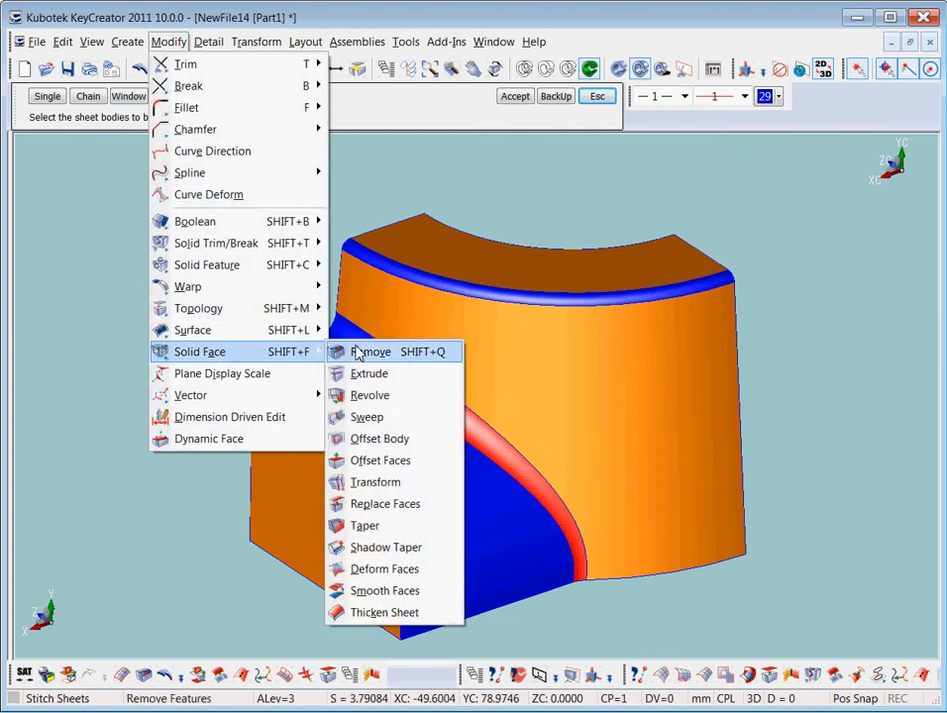
left_click(362, 352)
left_click(336, 339)
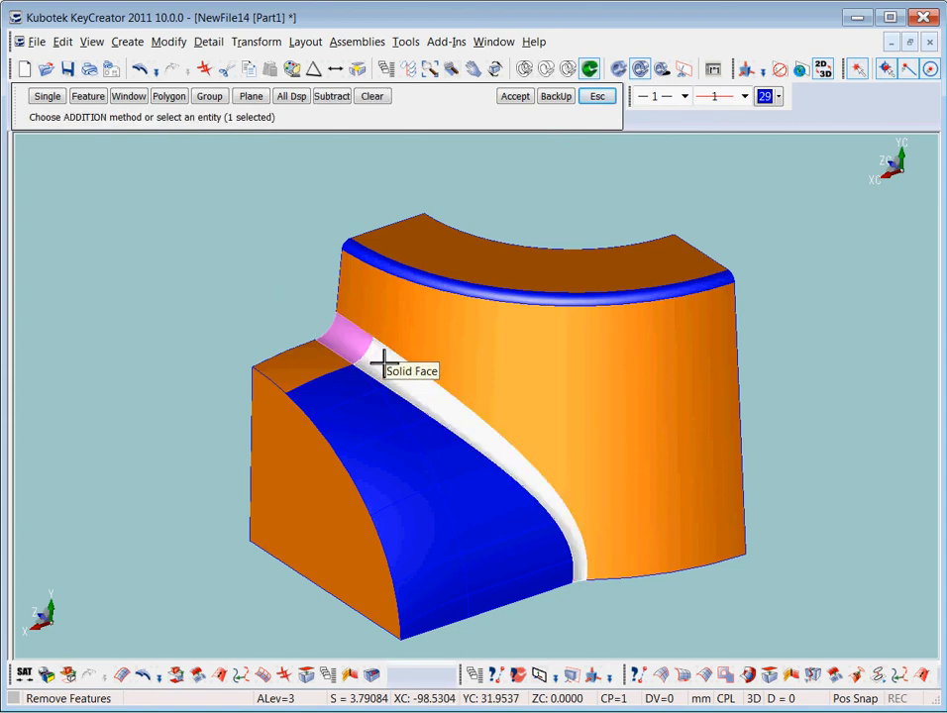
left_click(377, 363)
key("Return")
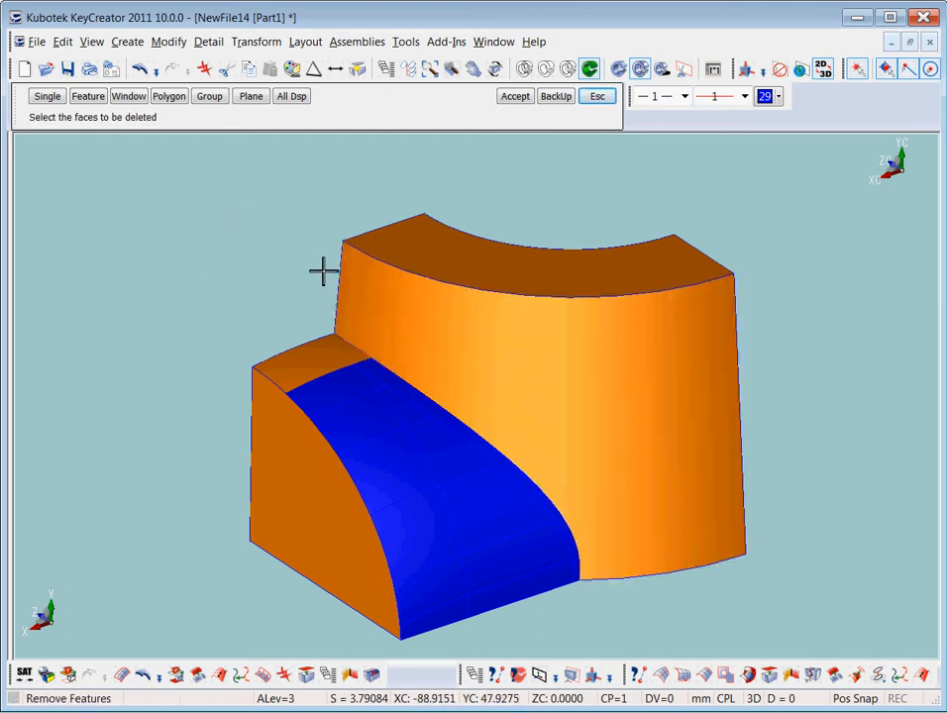
middle_click_drag(800, 223, 492, 296)
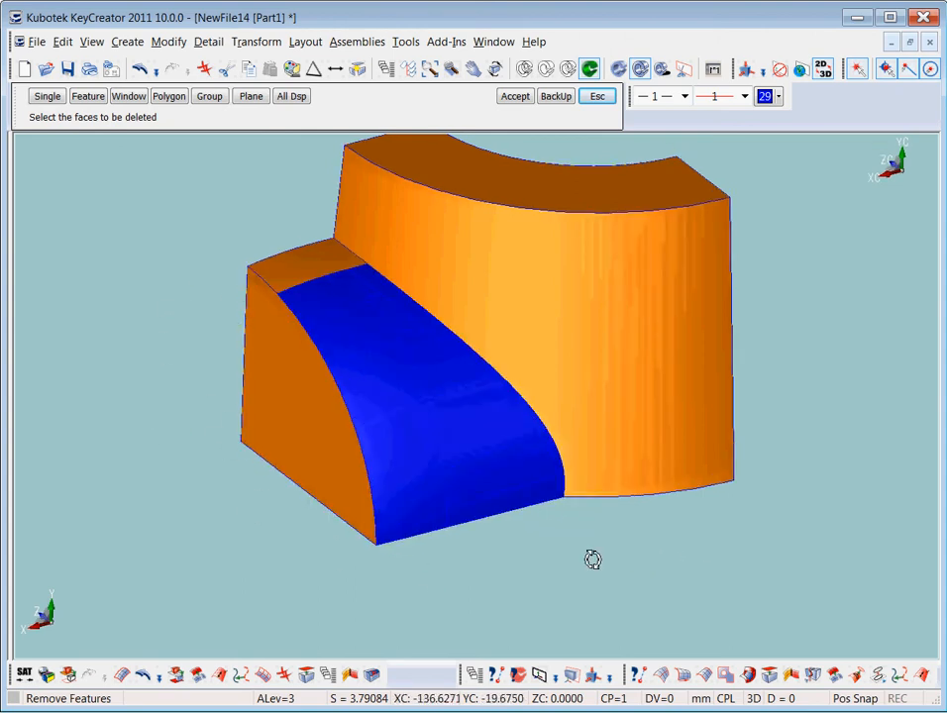
middle_click_drag(595, 558, 628, 579)
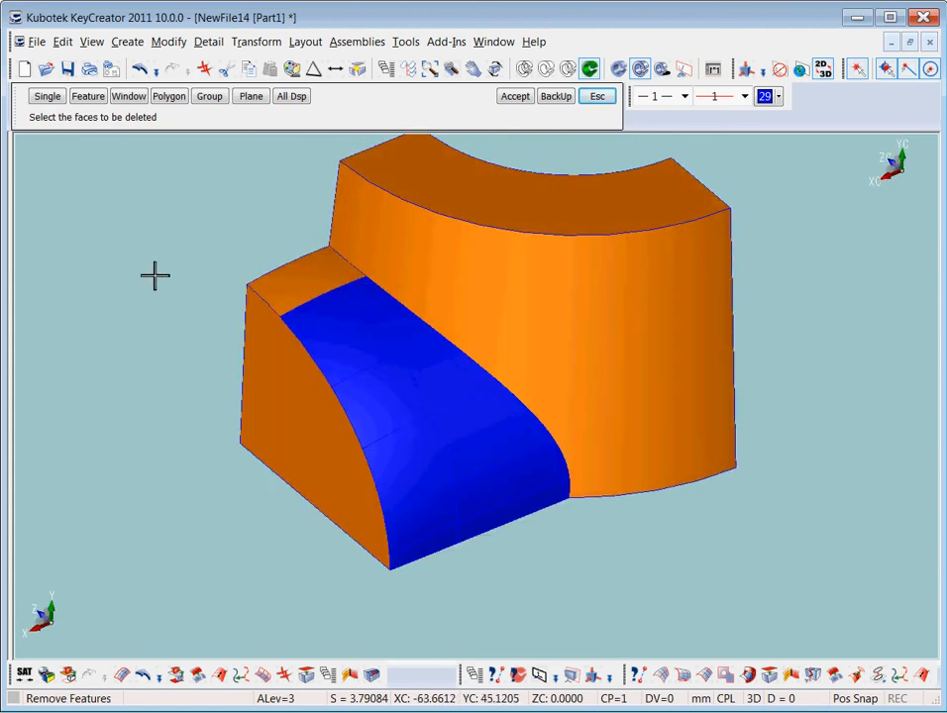